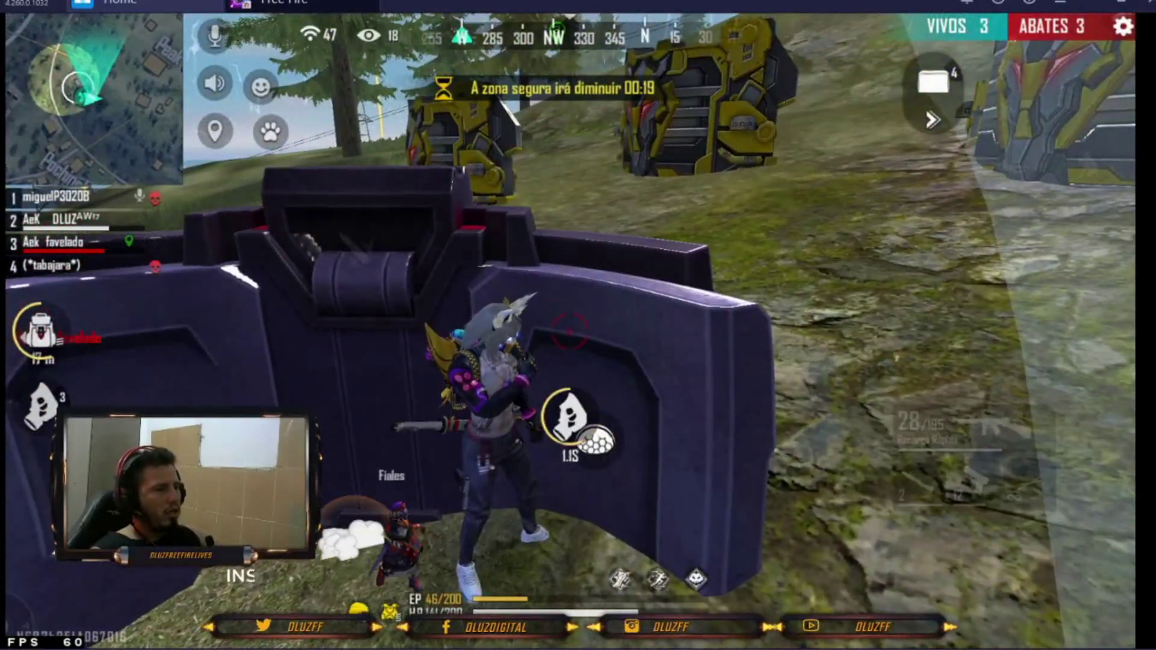
key(a)
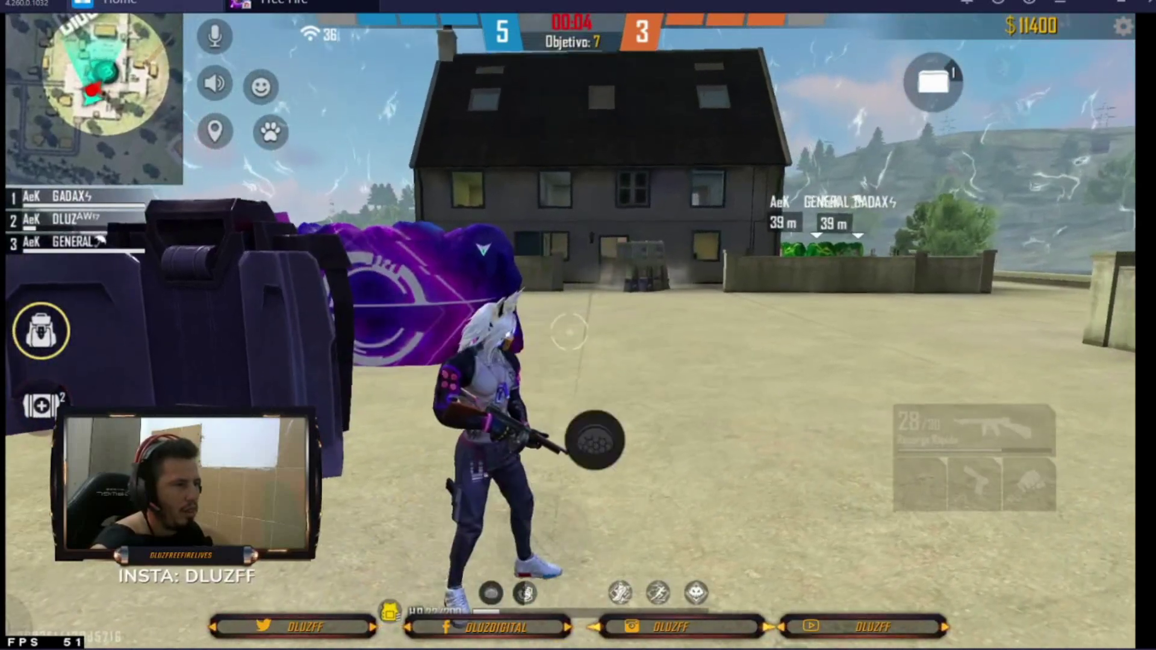
key(6)
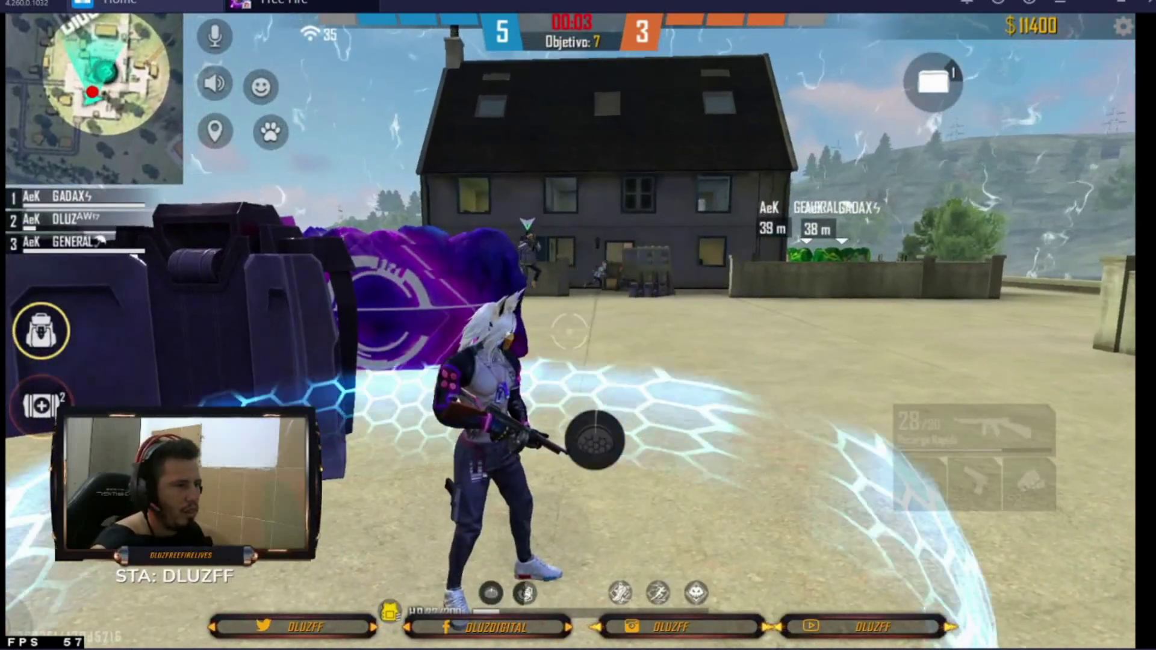
click(569, 331)
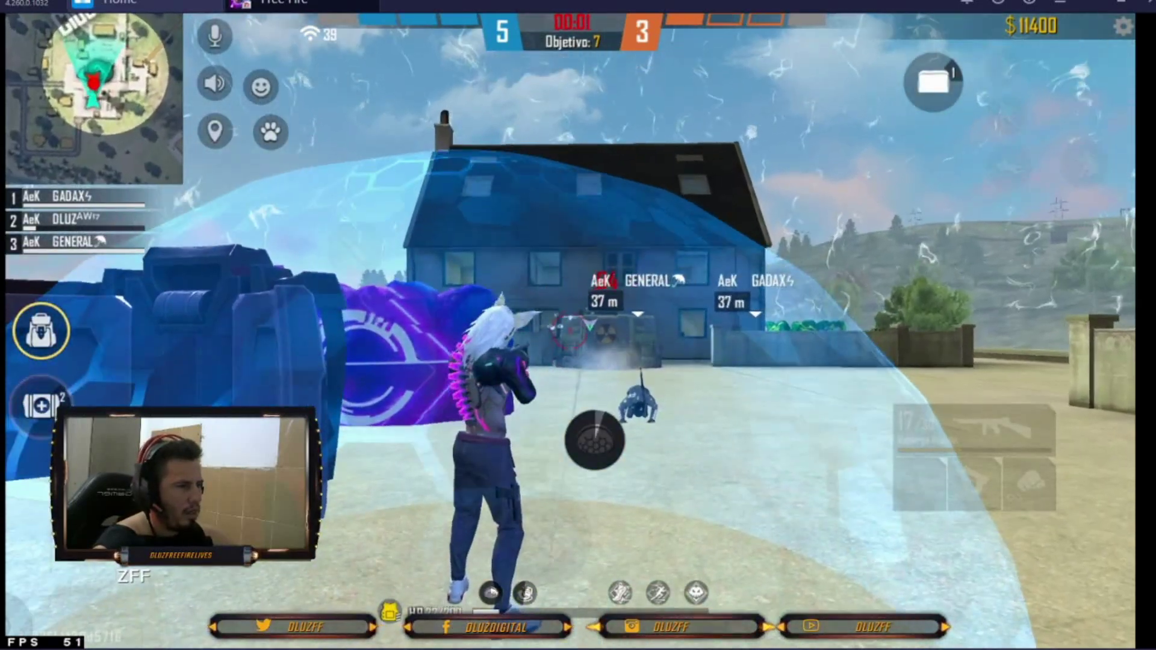
key(c)
click(569, 332)
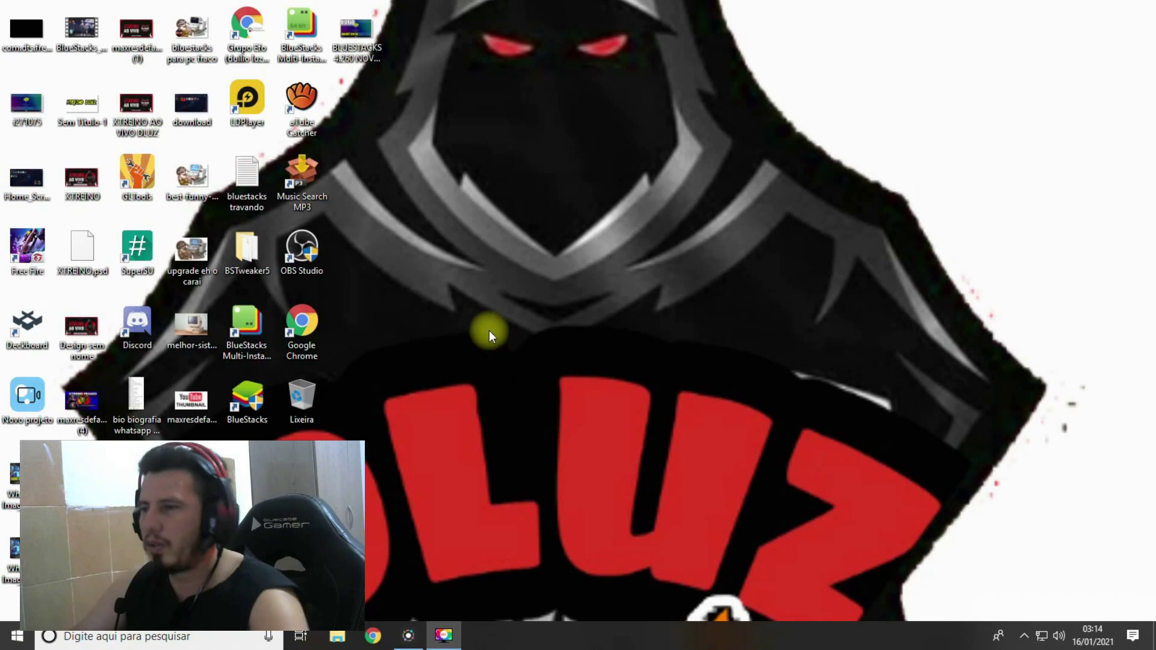
right_click(464, 209)
click(532, 253)
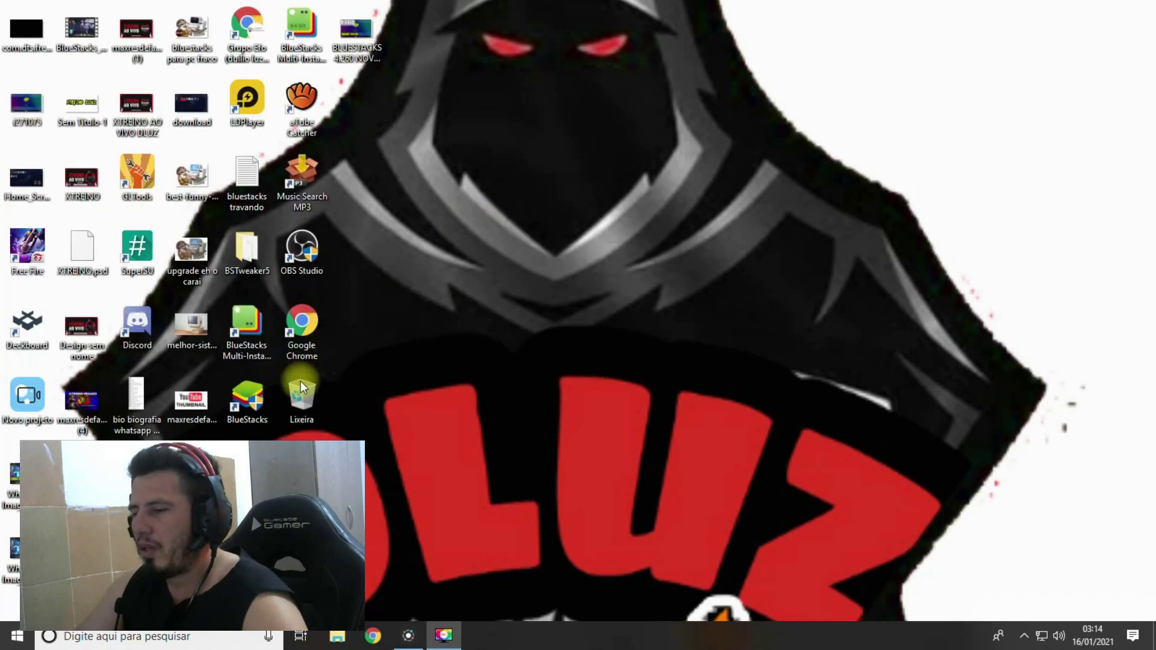
- Launch BlueStacks, restore its window to a smaller size, move it slightly, and close it
double_click(247, 399)
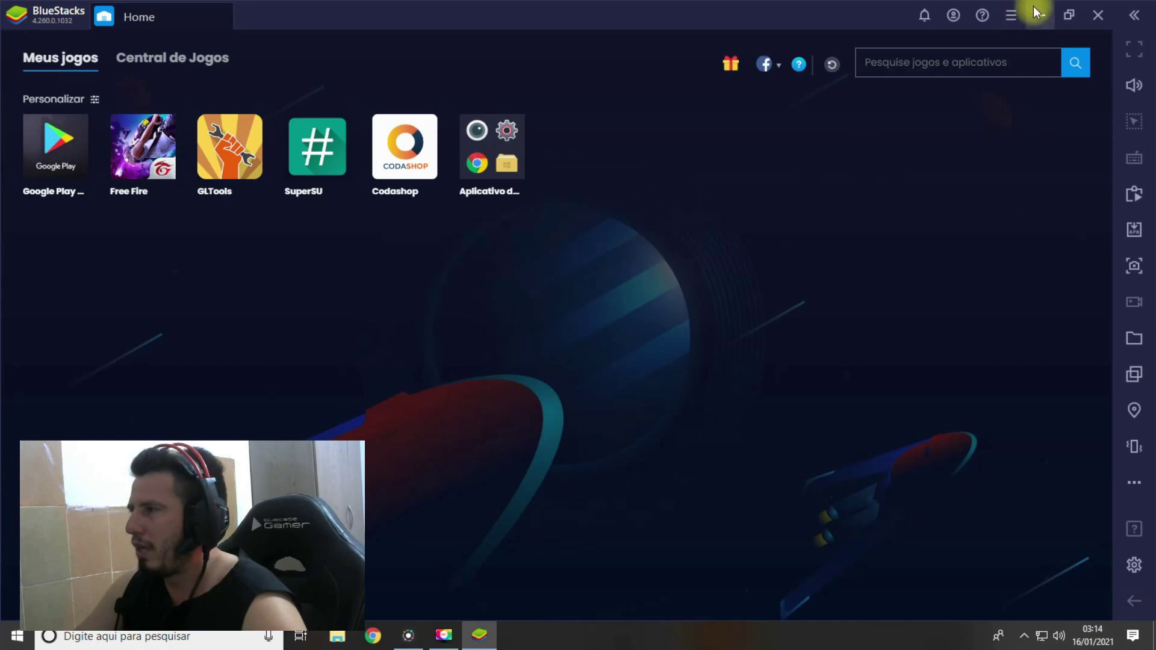
click(1067, 14)
drag(659, 64, 676, 66)
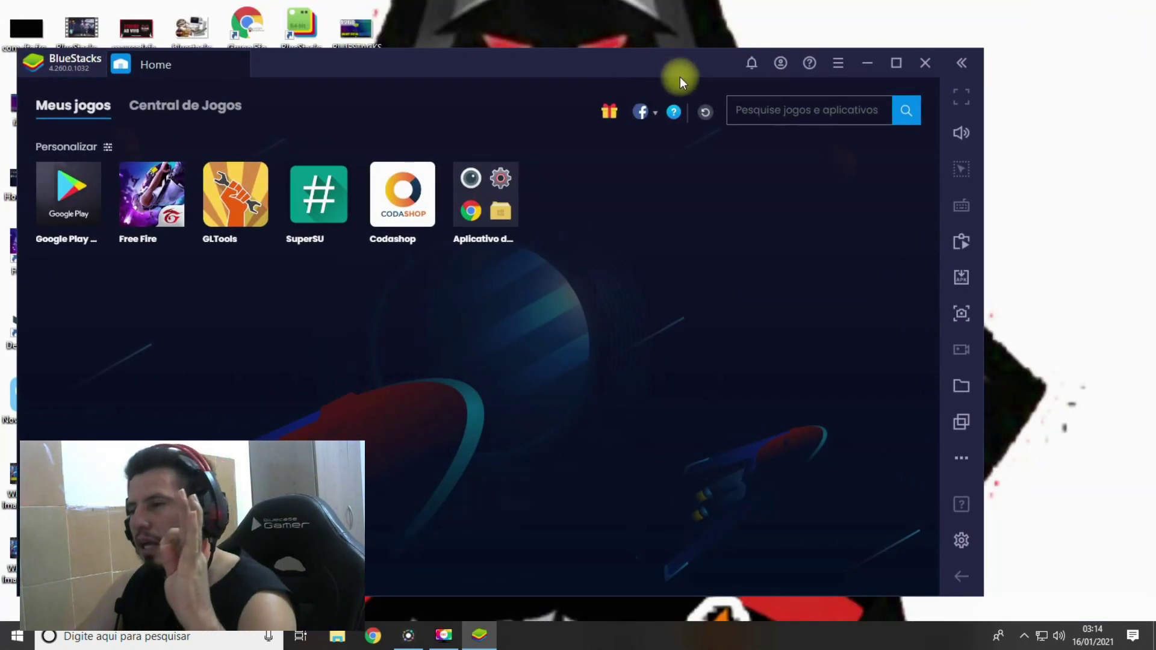
click(922, 64)
click(1135, 562)
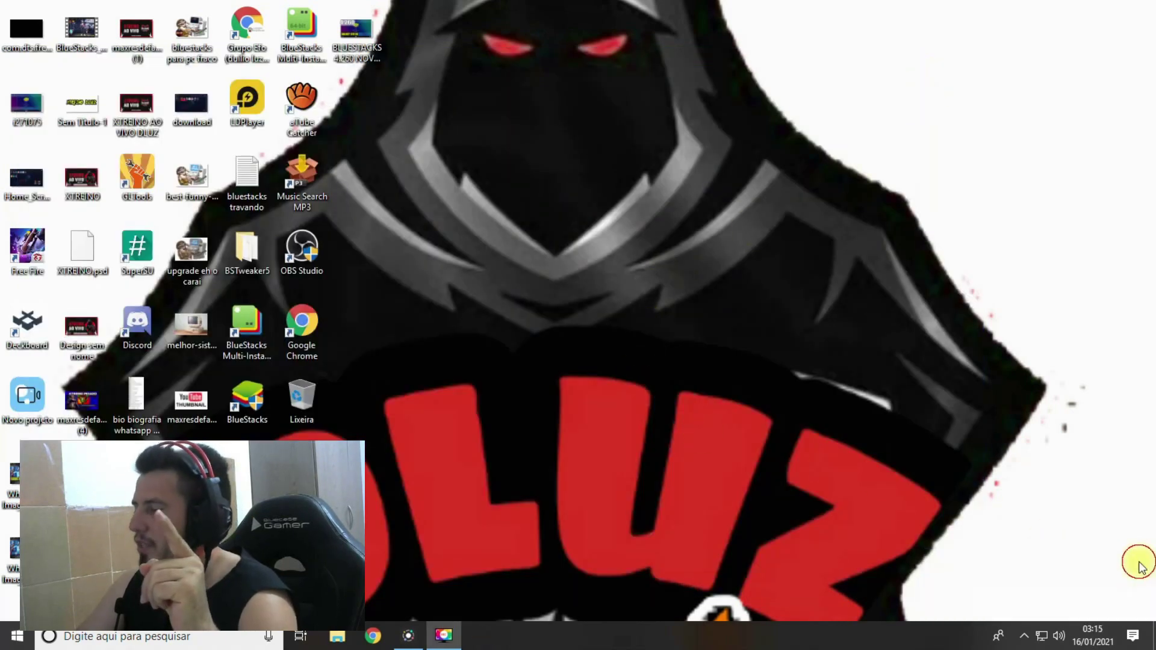
right_click(378, 154)
click(420, 192)
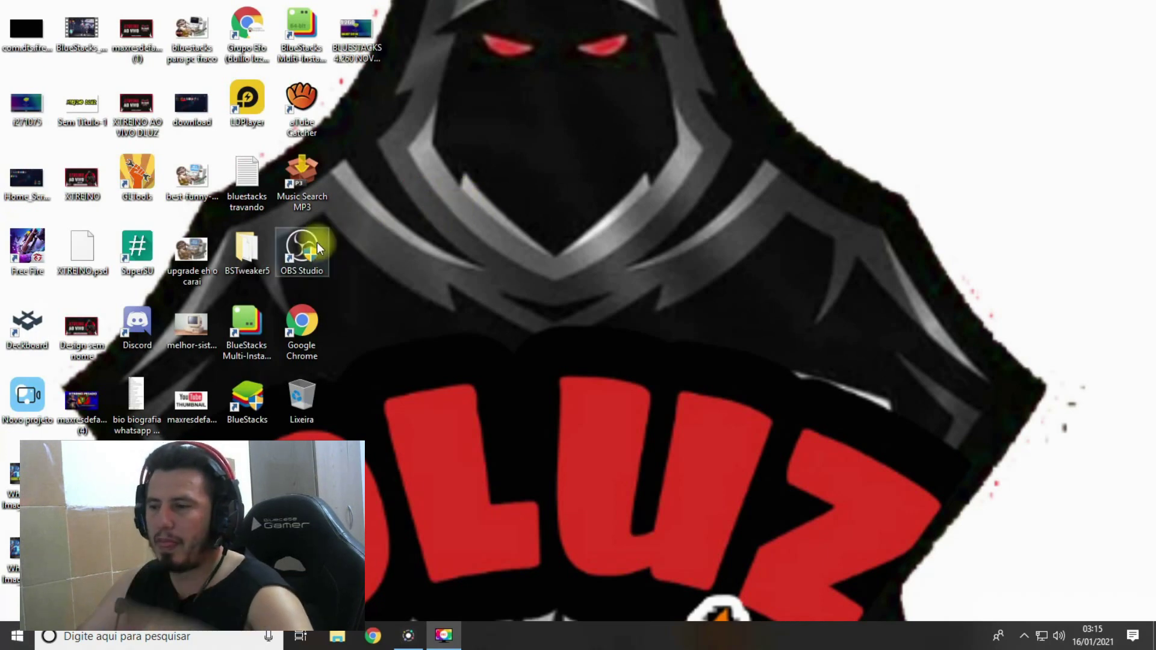
- Locate and select the BSTweaker67010 folder in Downloads, starting from the BSTweaker5 folder, and close the file window
double_click(250, 248)
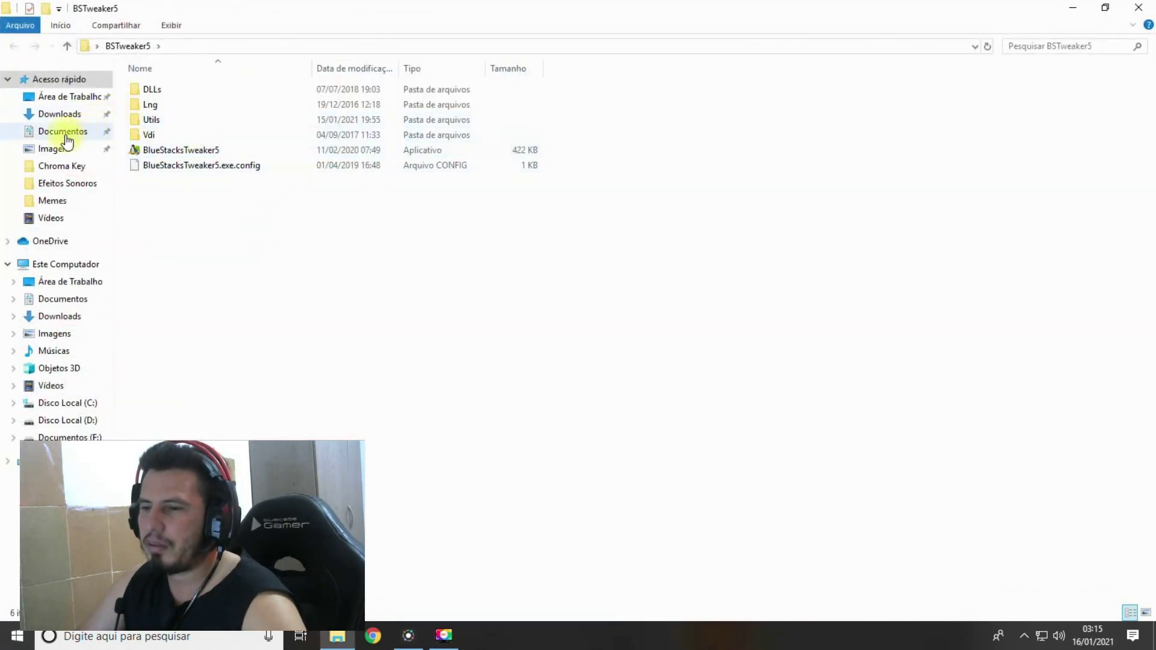
click(57, 114)
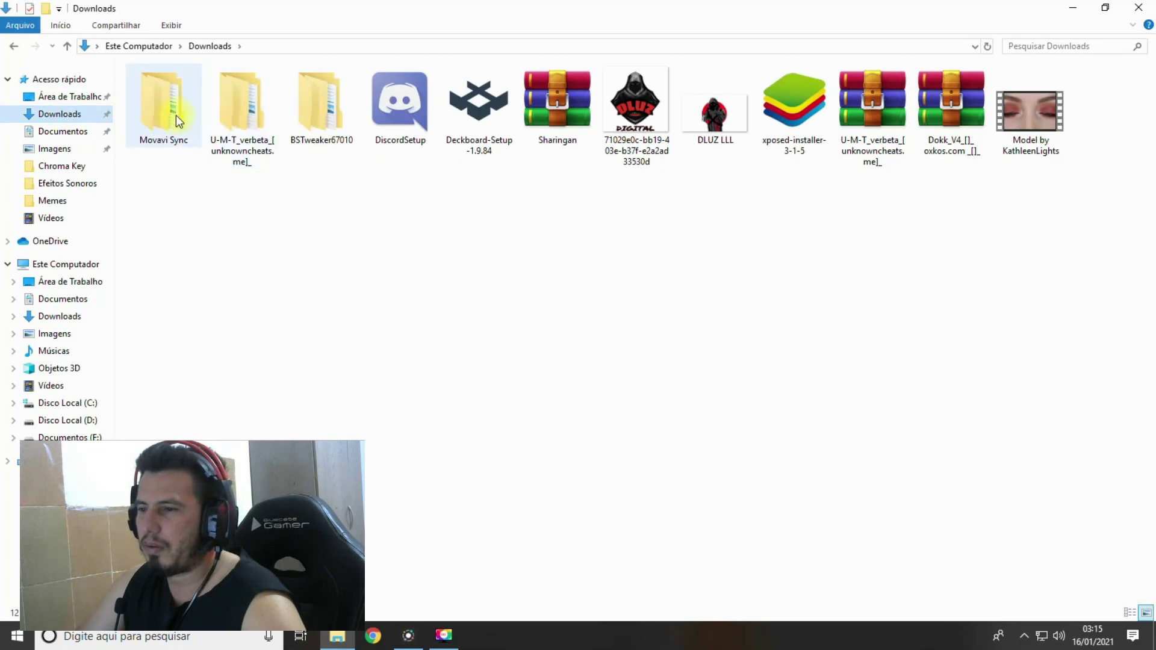
click(319, 108)
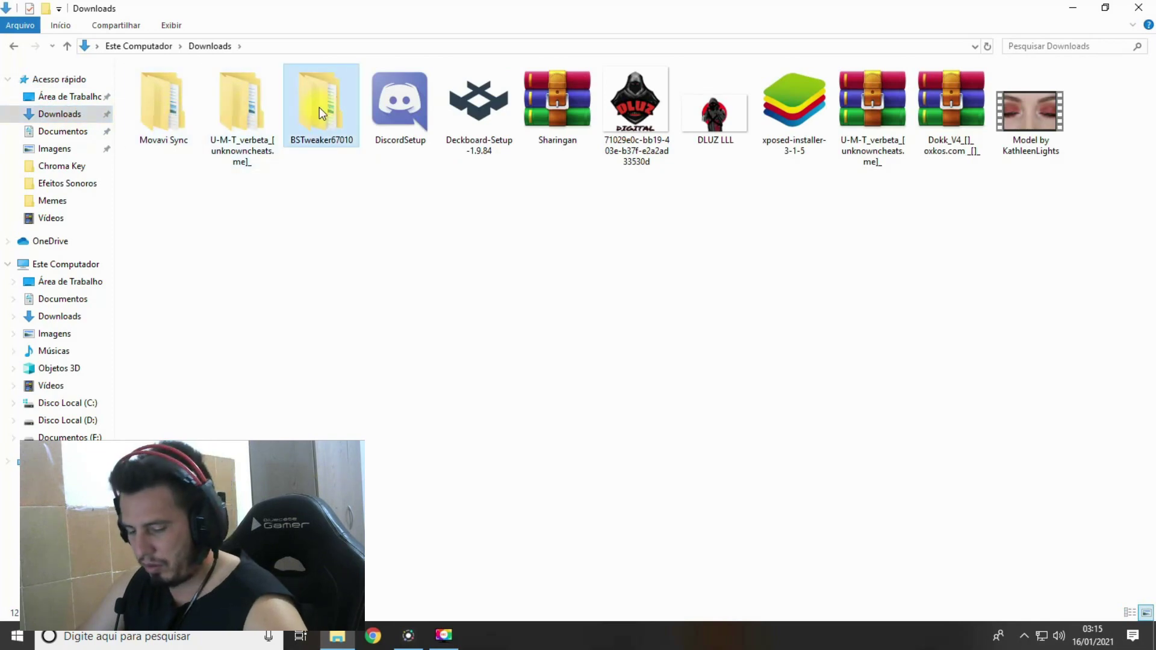
click(1138, 7)
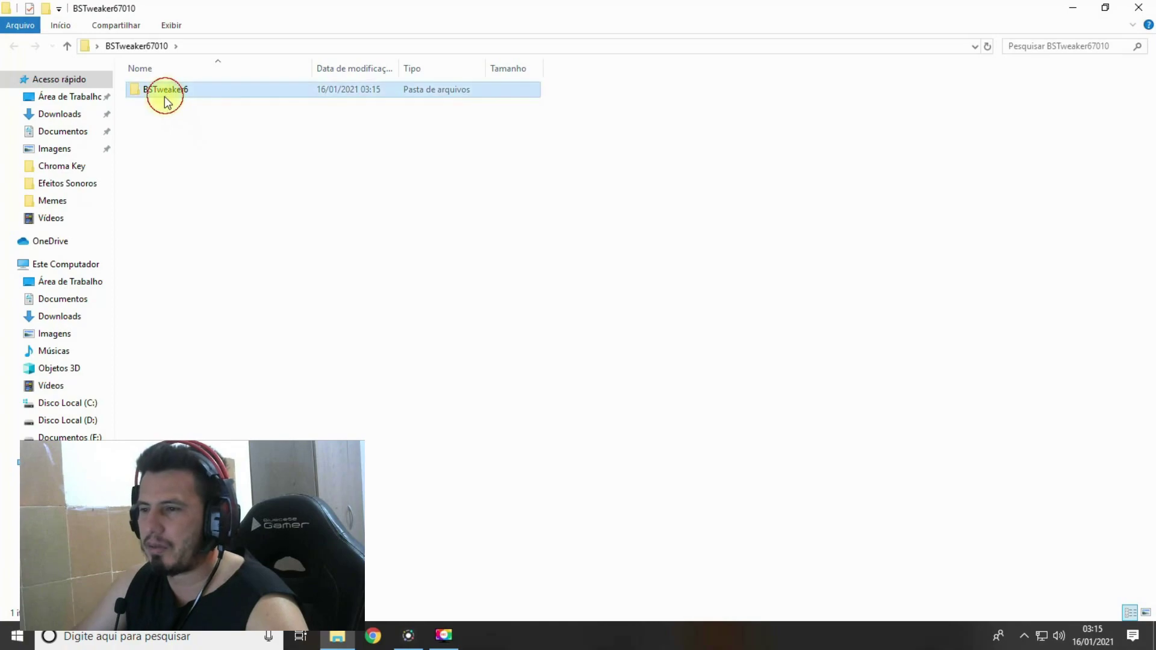
- Run BlueStacksTweaker from the BSTweaker6 folder inside BSTweaker67010 and close the file window
double_click(165, 95)
double_click(168, 139)
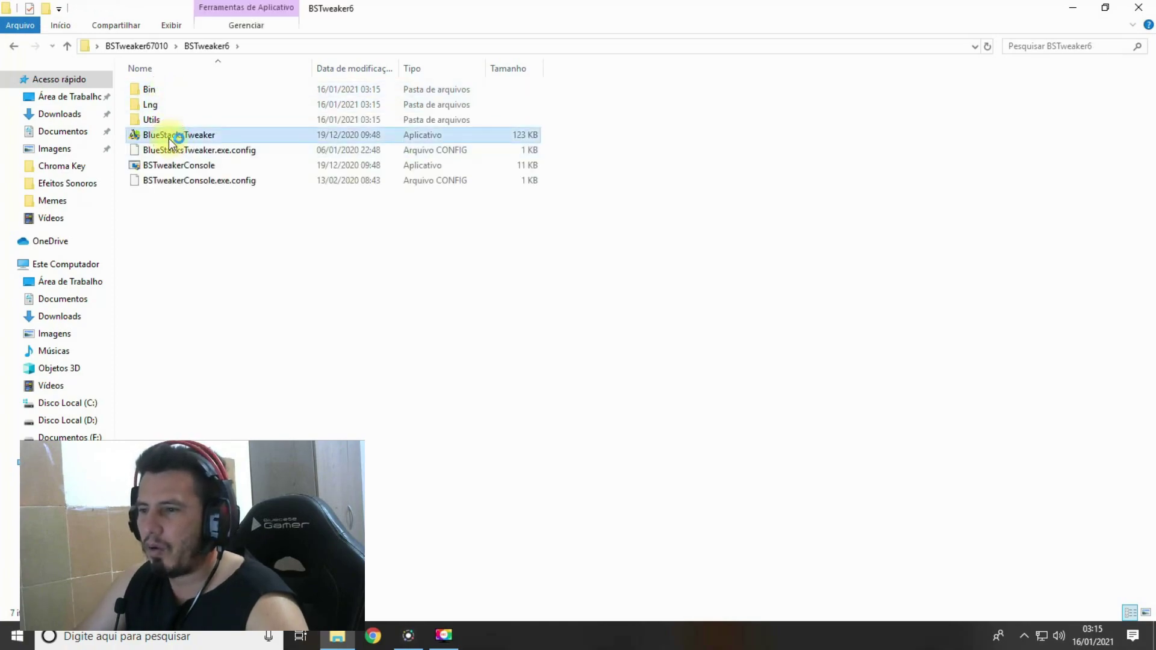
click(511, 411)
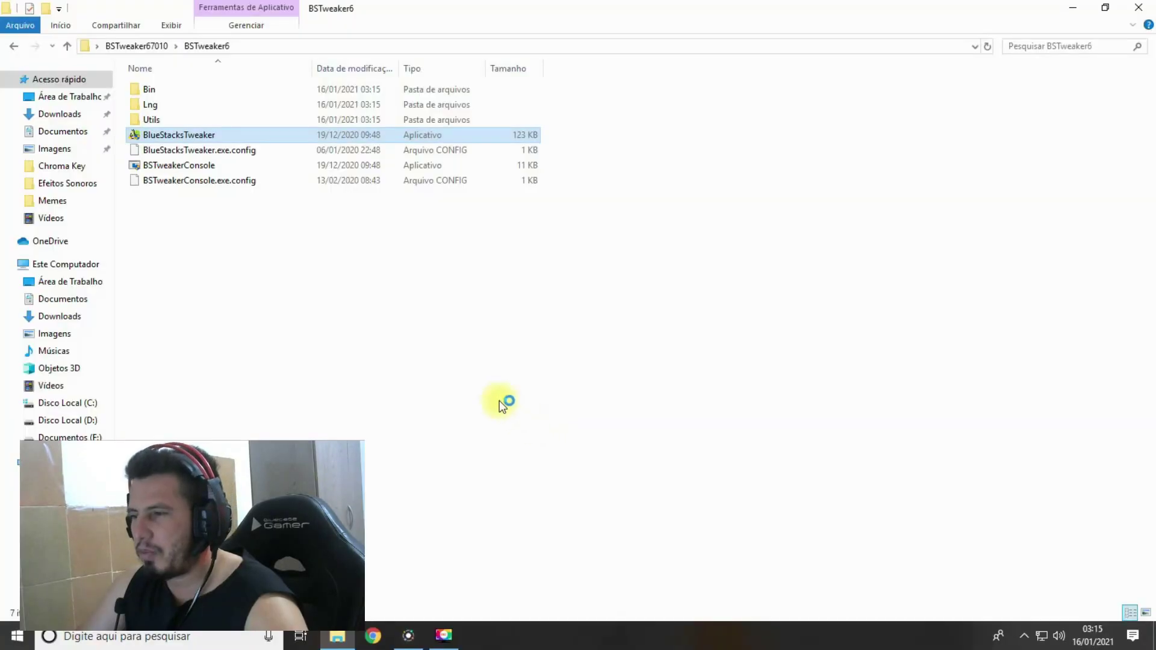
click(1138, 7)
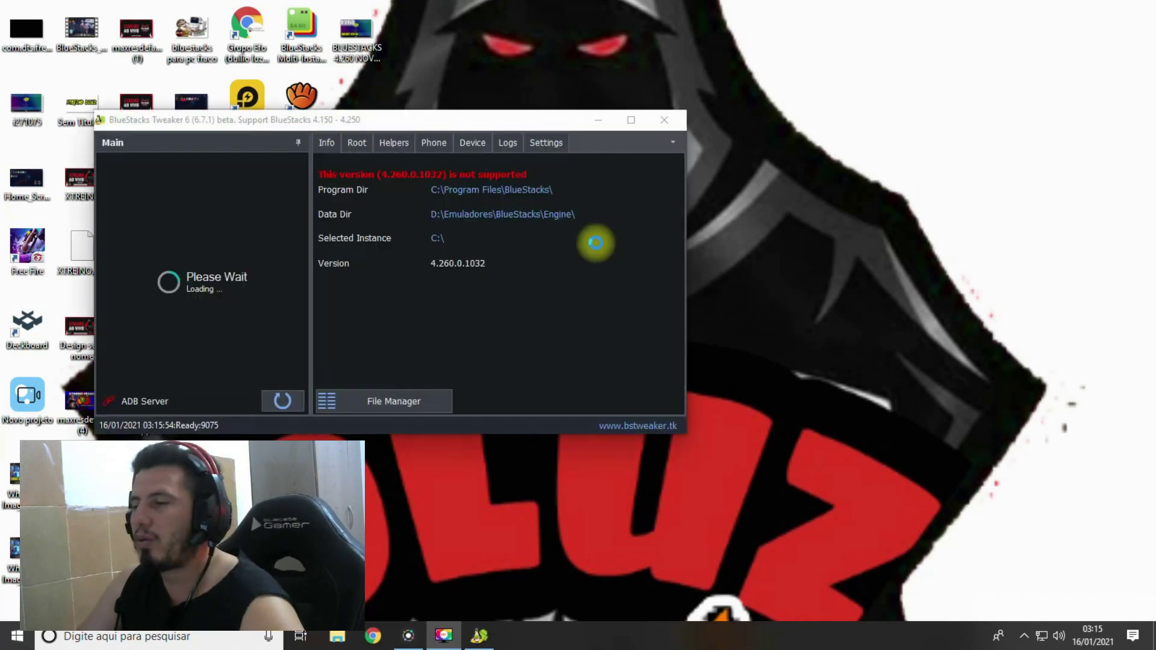
- Select all instances in BlueStacks Tweaker and apply the root Patch to them
drag(359, 121, 488, 120)
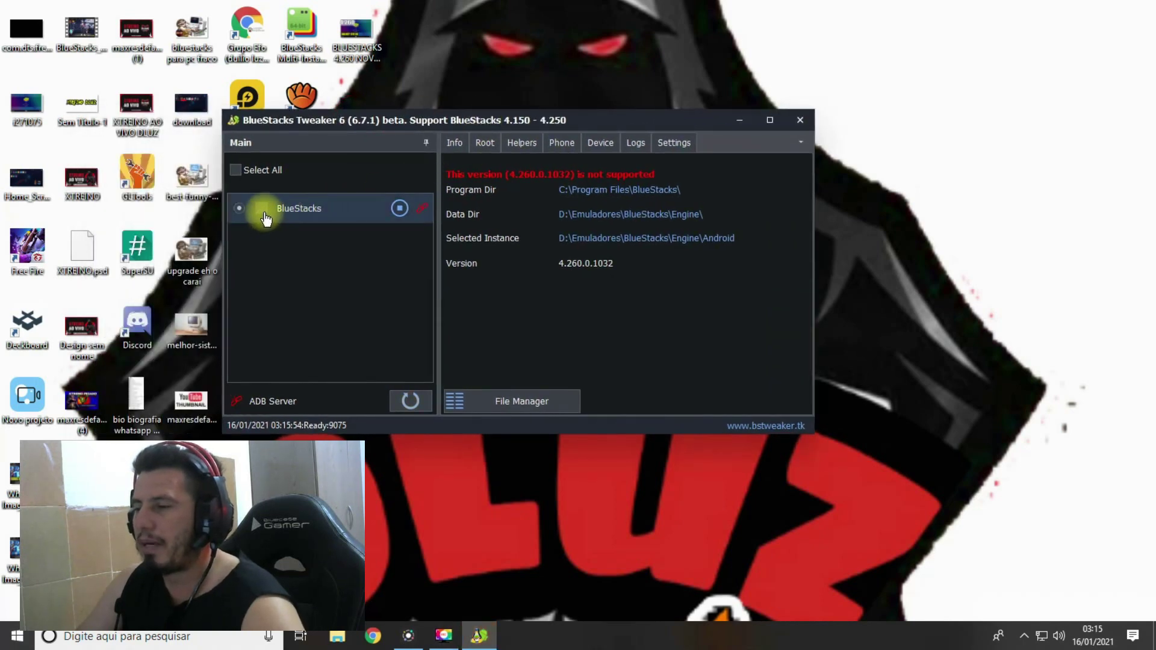
click(235, 170)
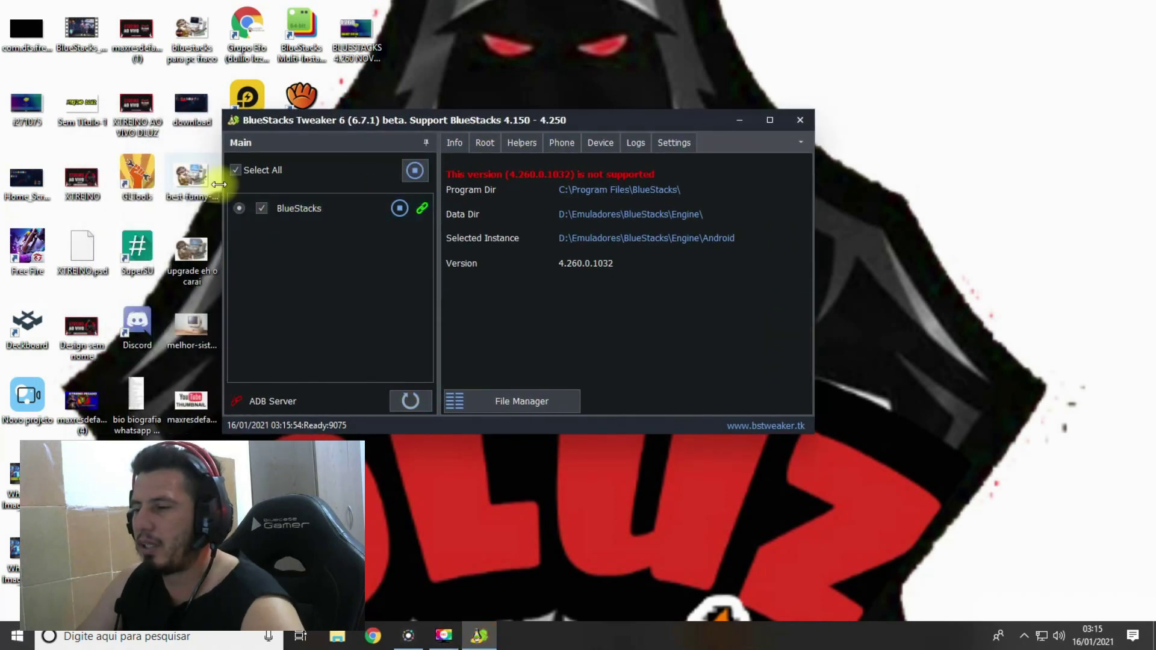
click(485, 142)
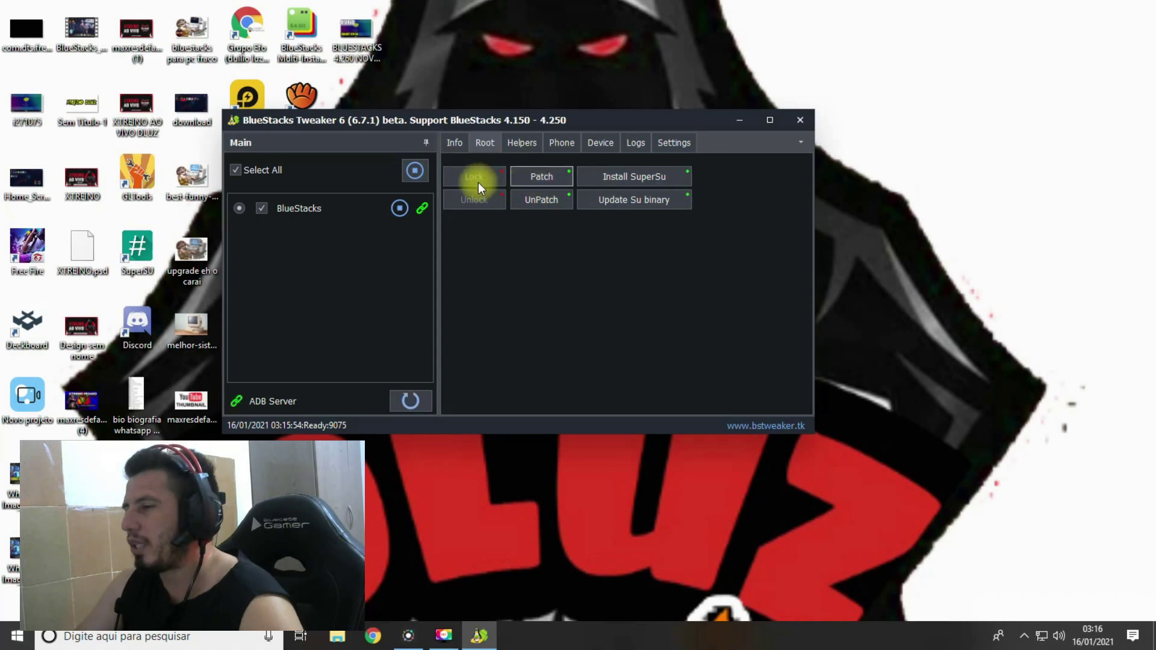
click(553, 170)
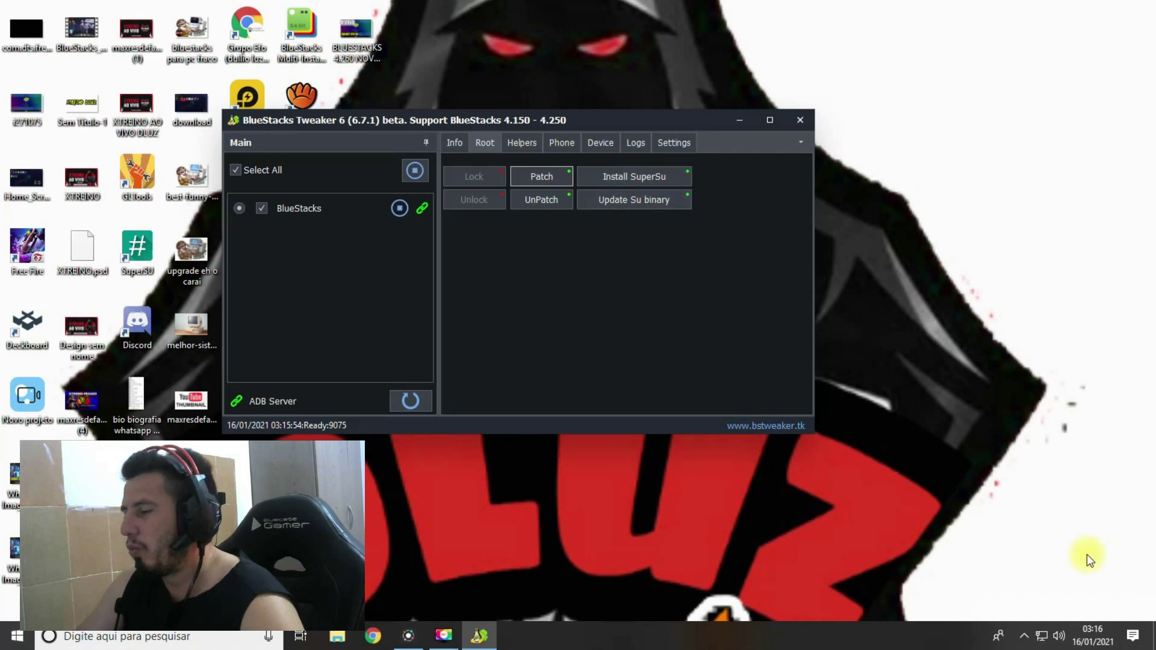
- Bring up the BlueStacks emulator window running in the background and minimize it
click(1023, 636)
click(1033, 583)
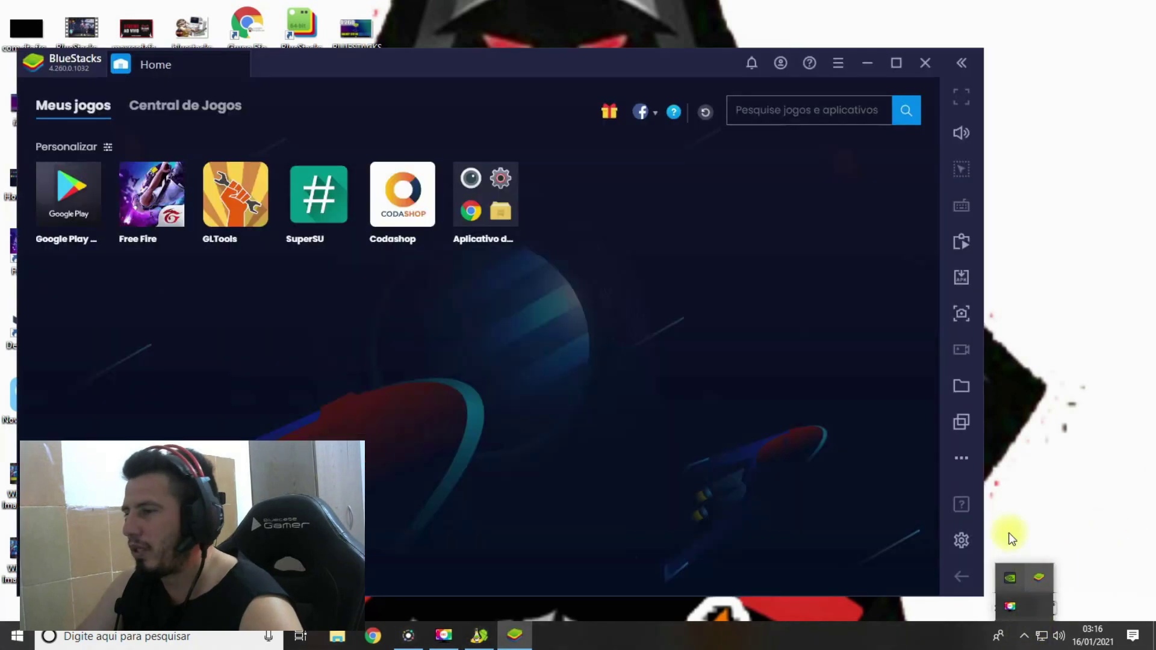
click(870, 55)
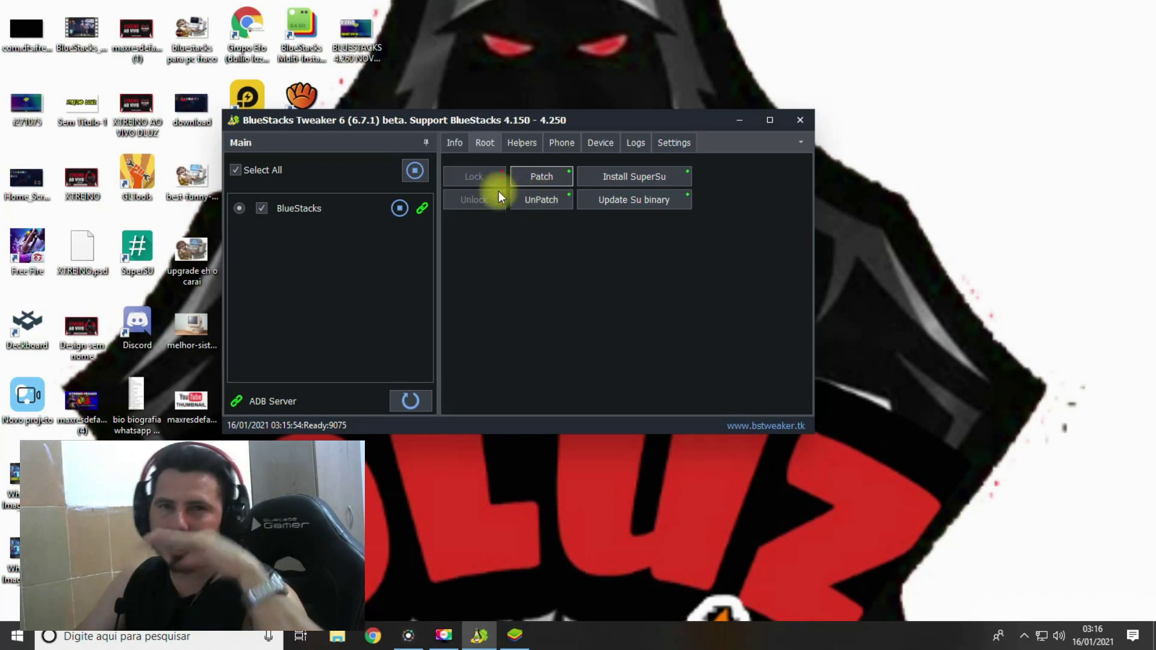
- Review the phone profile and device identifier options in BlueStacks Tweaker, then close the program
click(561, 143)
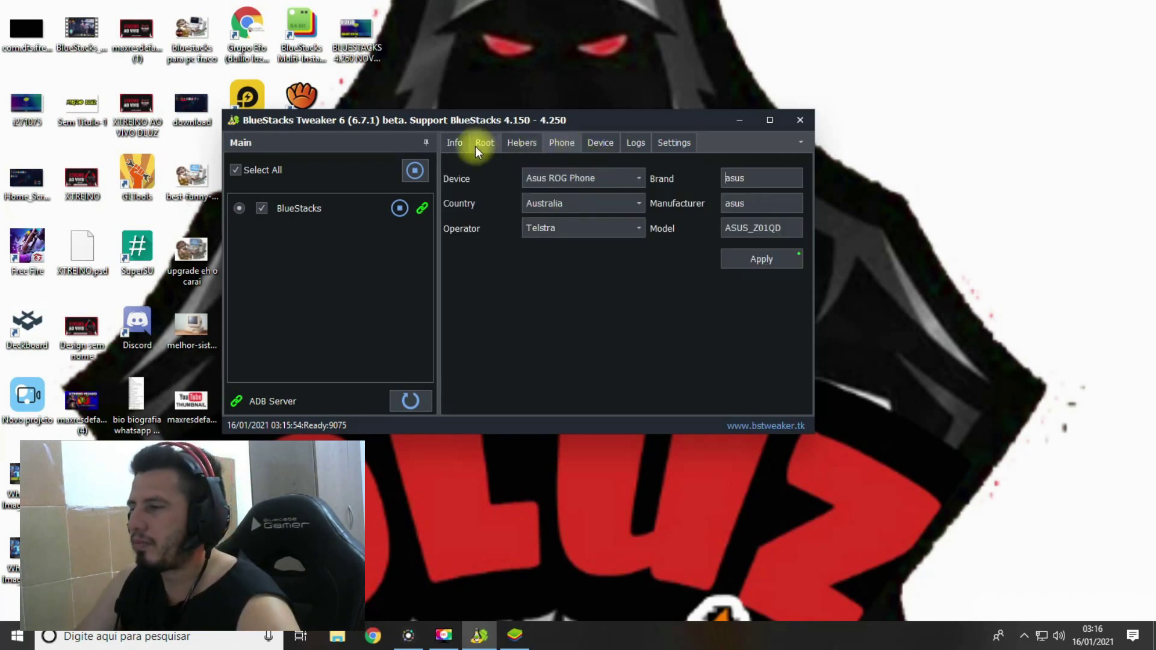
click(458, 142)
click(562, 142)
click(627, 176)
click(627, 176)
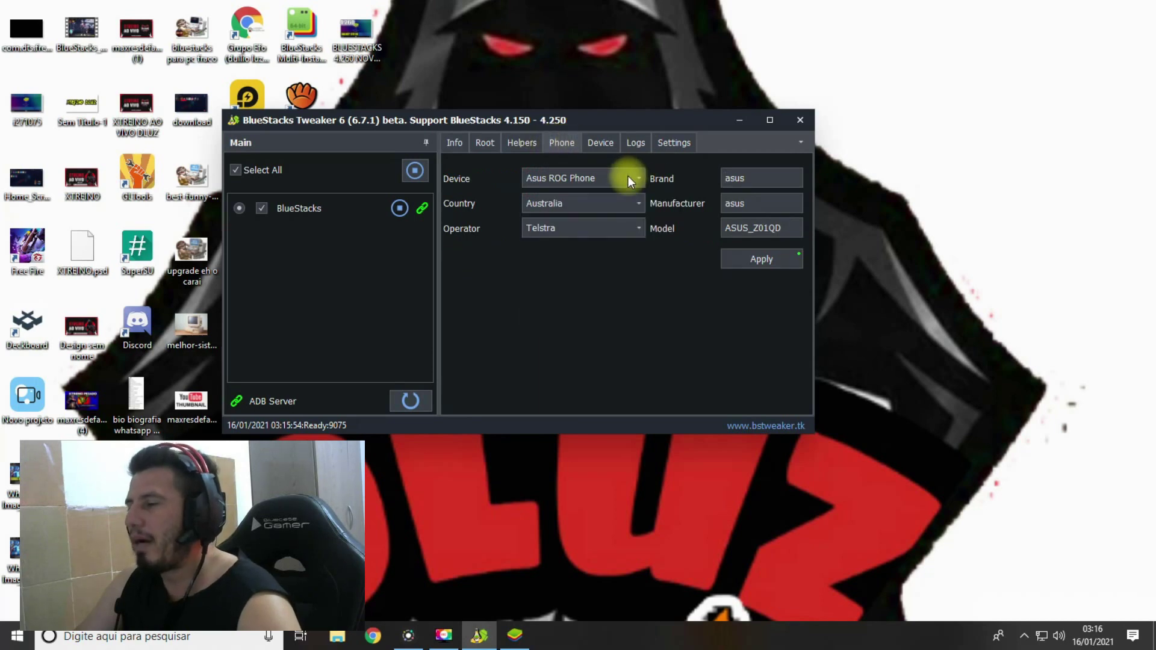
click(627, 176)
click(605, 144)
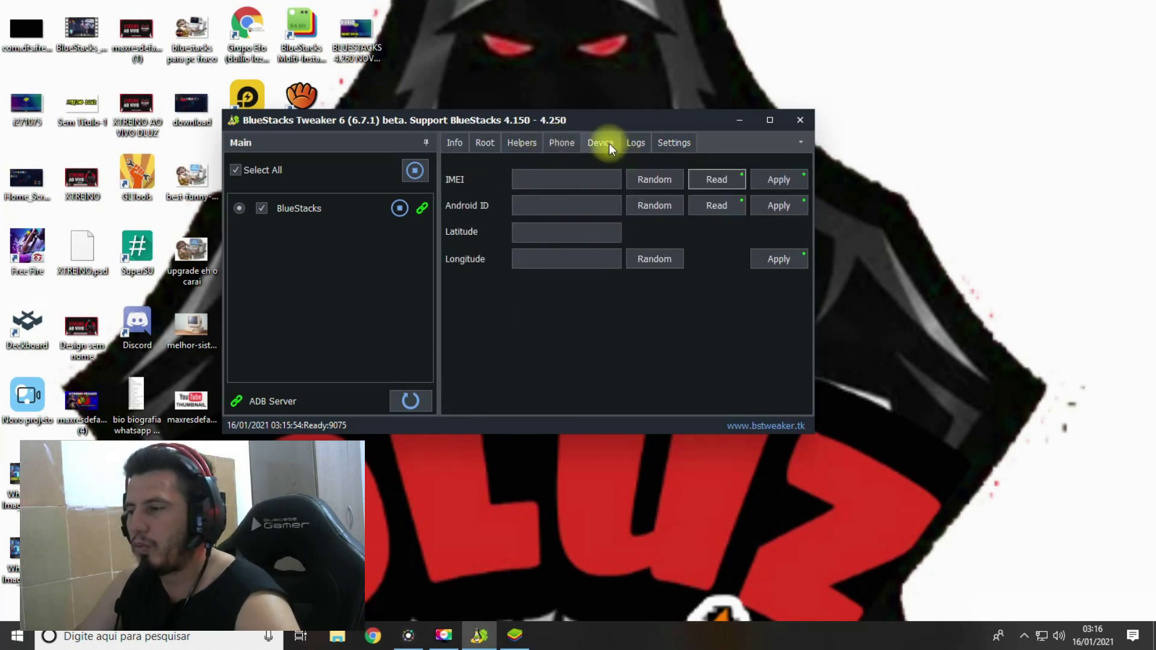
click(550, 144)
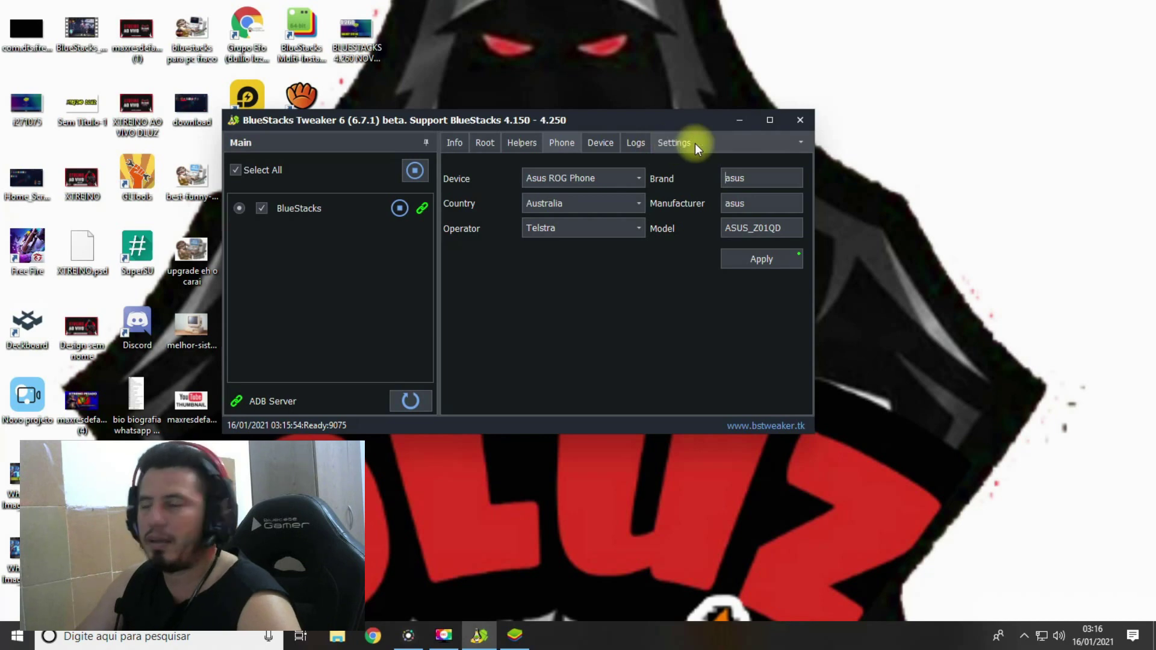
click(799, 121)
right_click(536, 220)
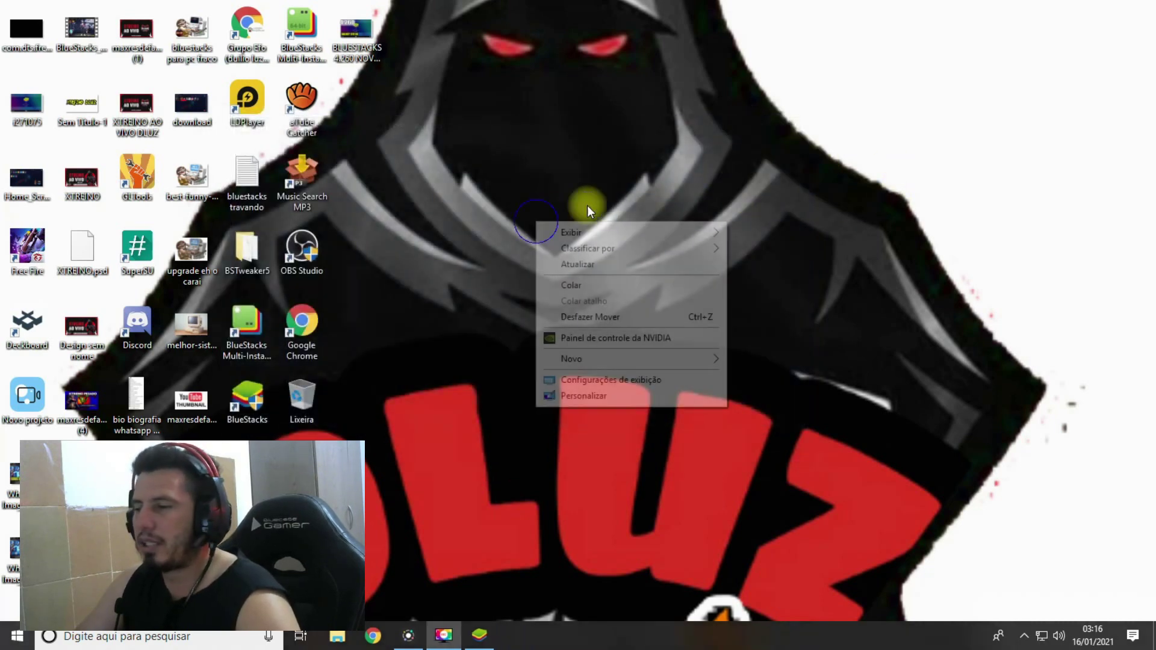
click(596, 265)
right_click(455, 250)
click(531, 294)
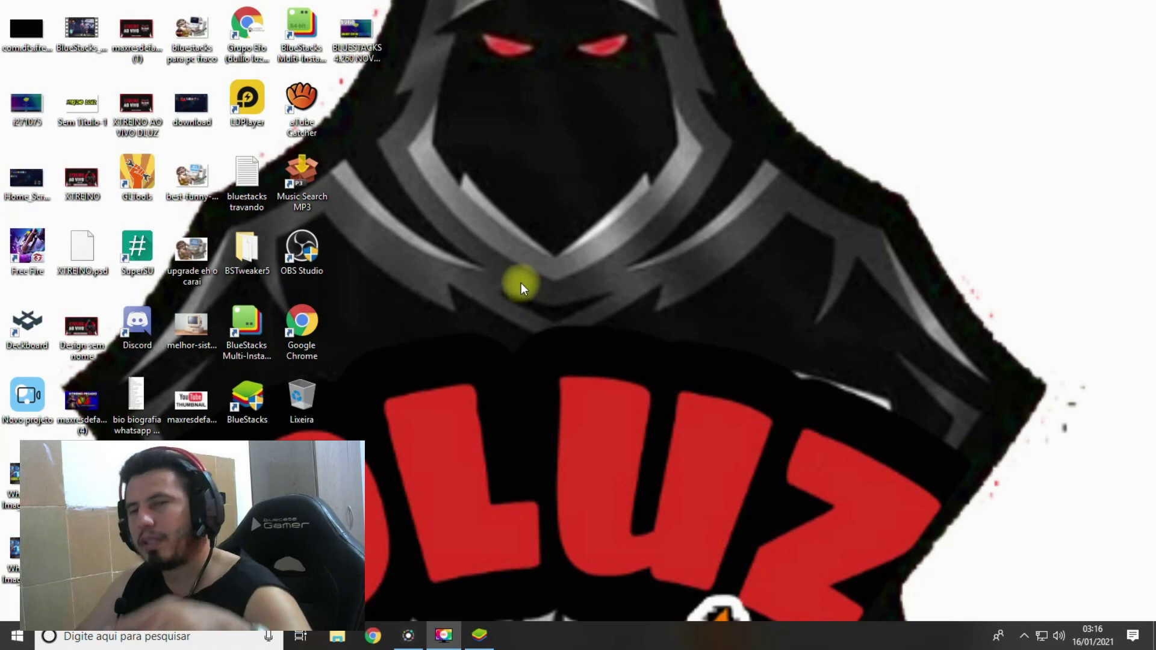
right_click(467, 228)
click(542, 270)
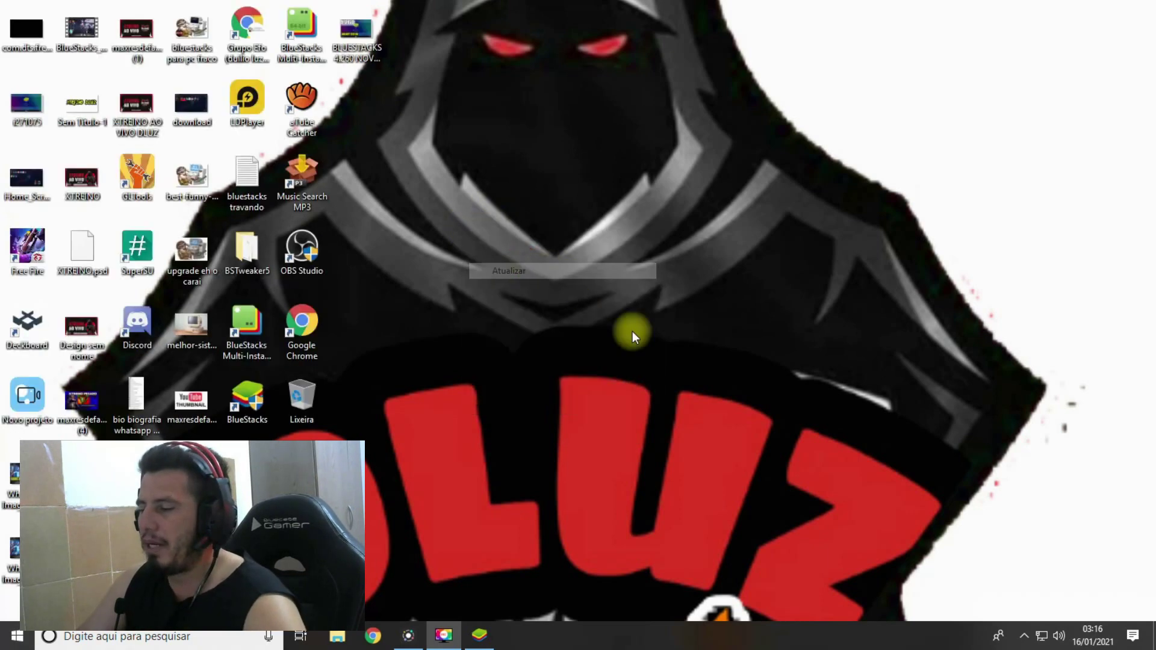
- Switch to BlueStacks, launch Free Fire, and maximize the emulator window
click(479, 633)
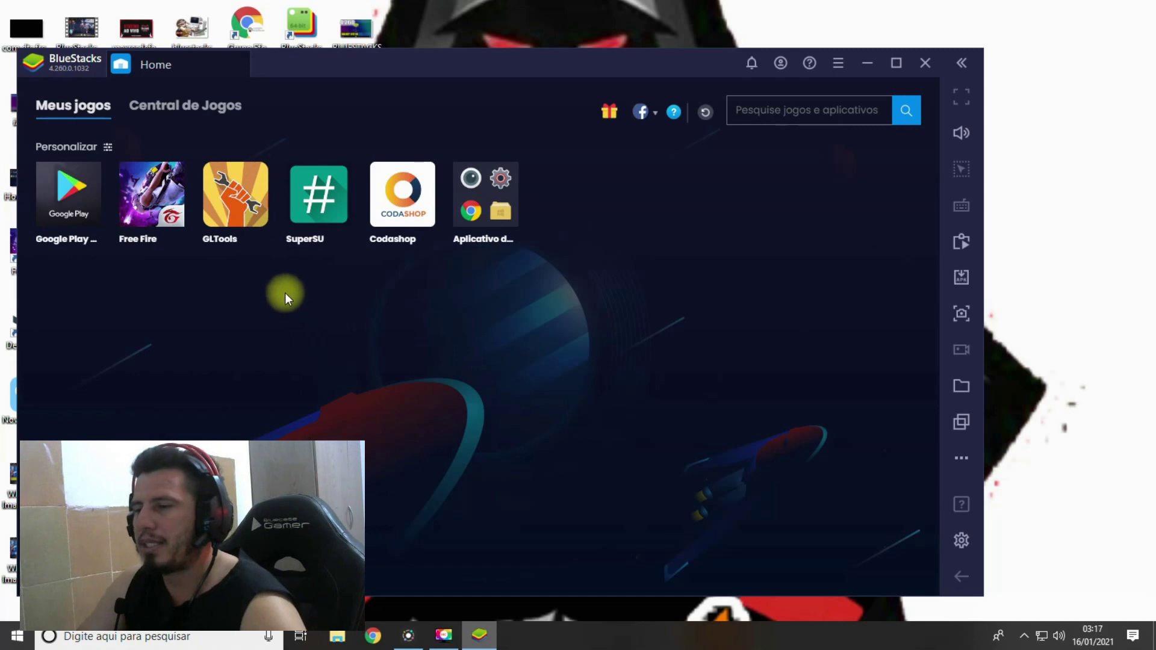
click(152, 194)
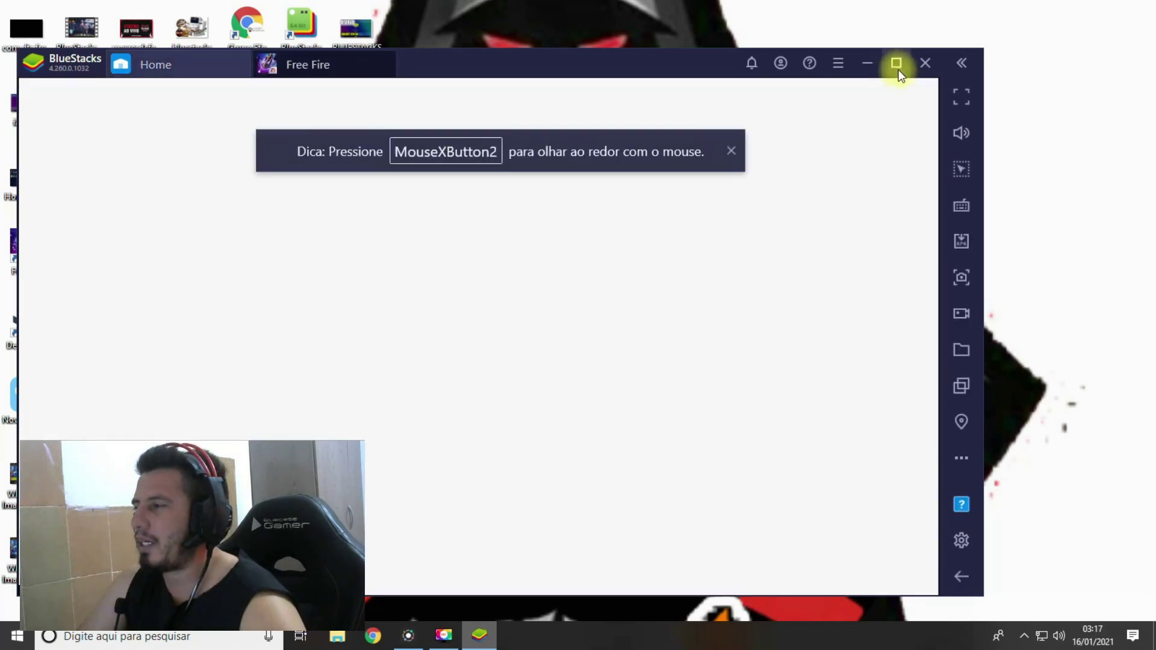
click(900, 73)
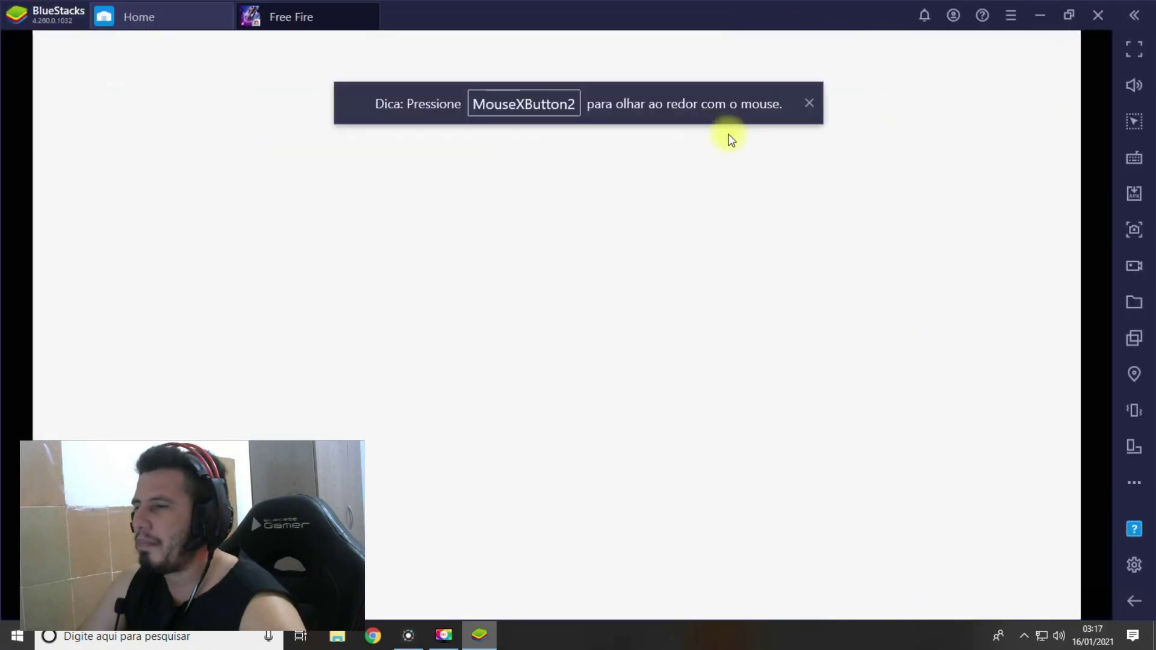
- Open the emulator settings and review the Engine options for CPU, RAM, graphics engine and graphics renderer
click(1012, 18)
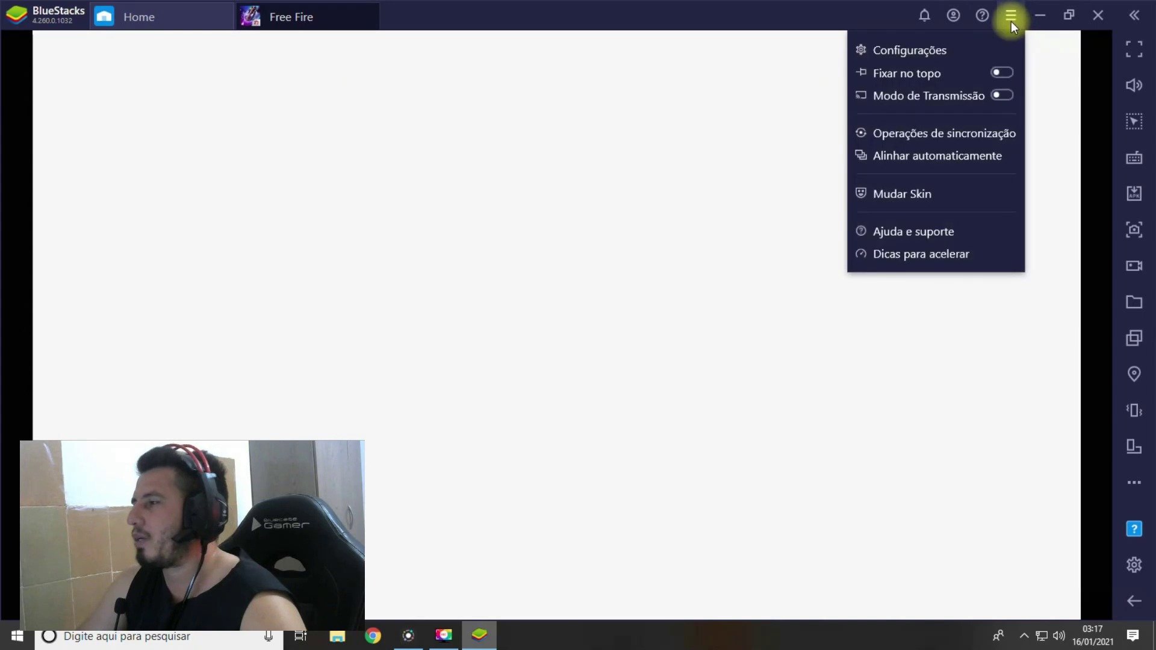
click(898, 49)
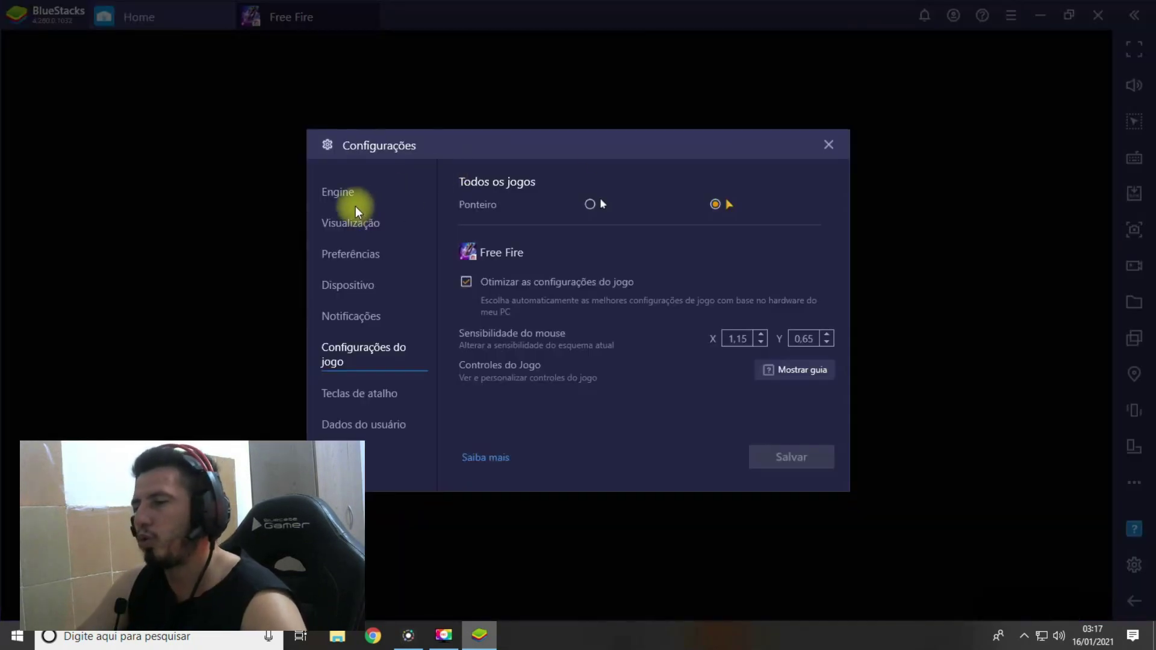
click(358, 204)
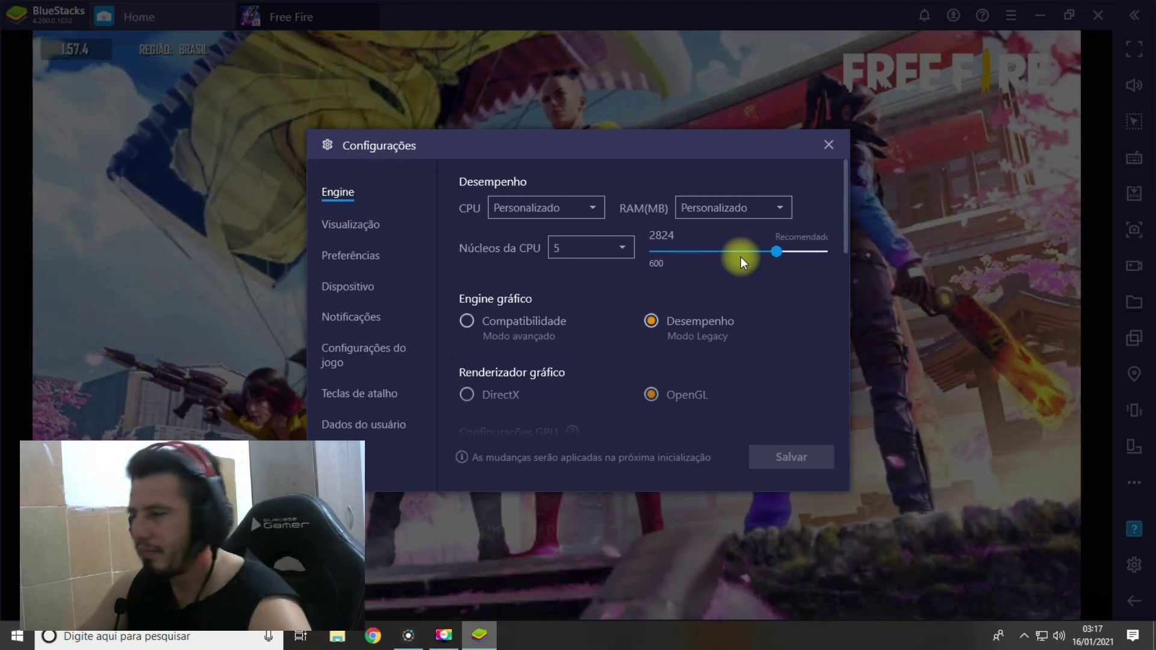
drag(845, 240, 847, 443)
- Review the display, preferences, device, notification, game, shortcut and user data settings, then close the settings
click(337, 224)
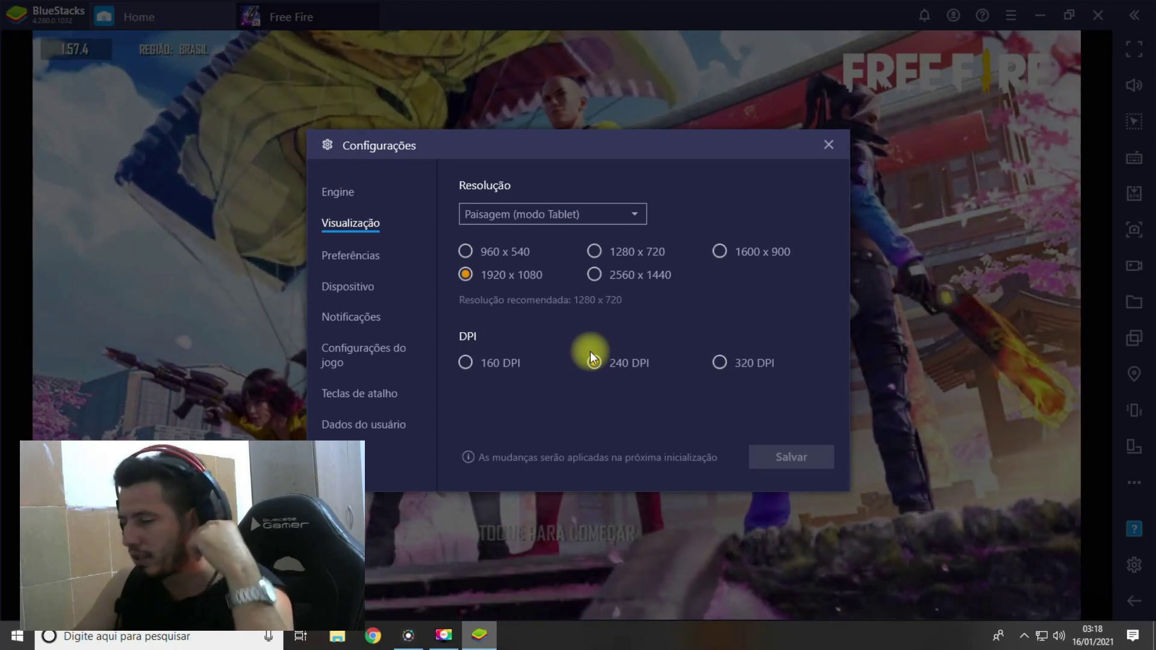
click(356, 256)
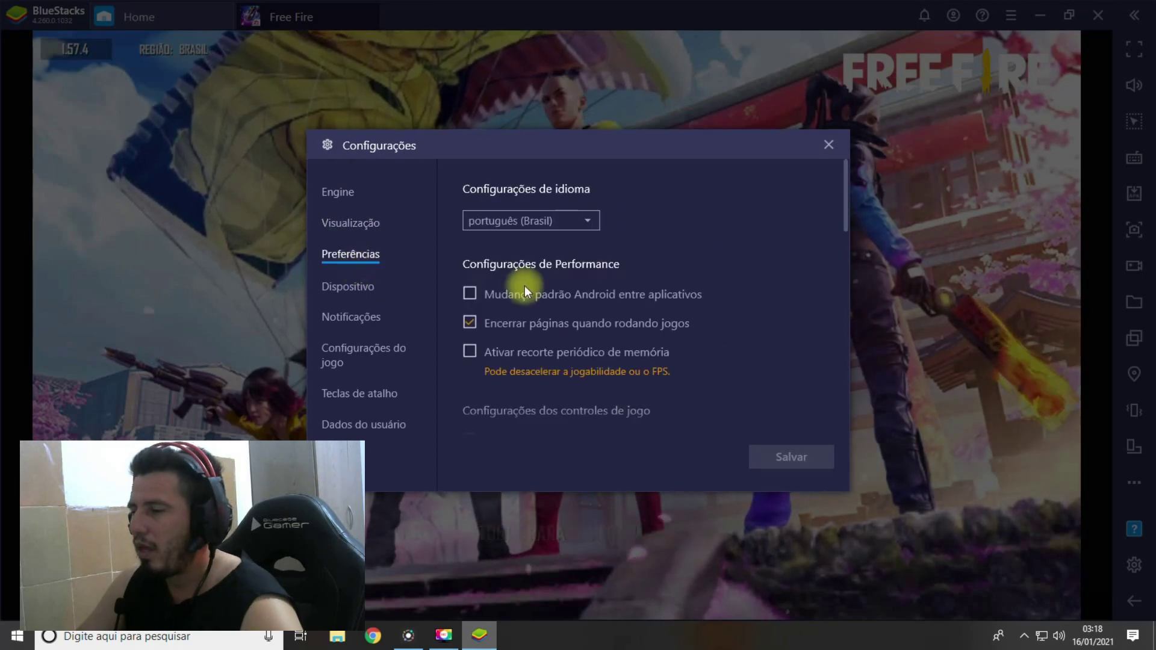
click(366, 292)
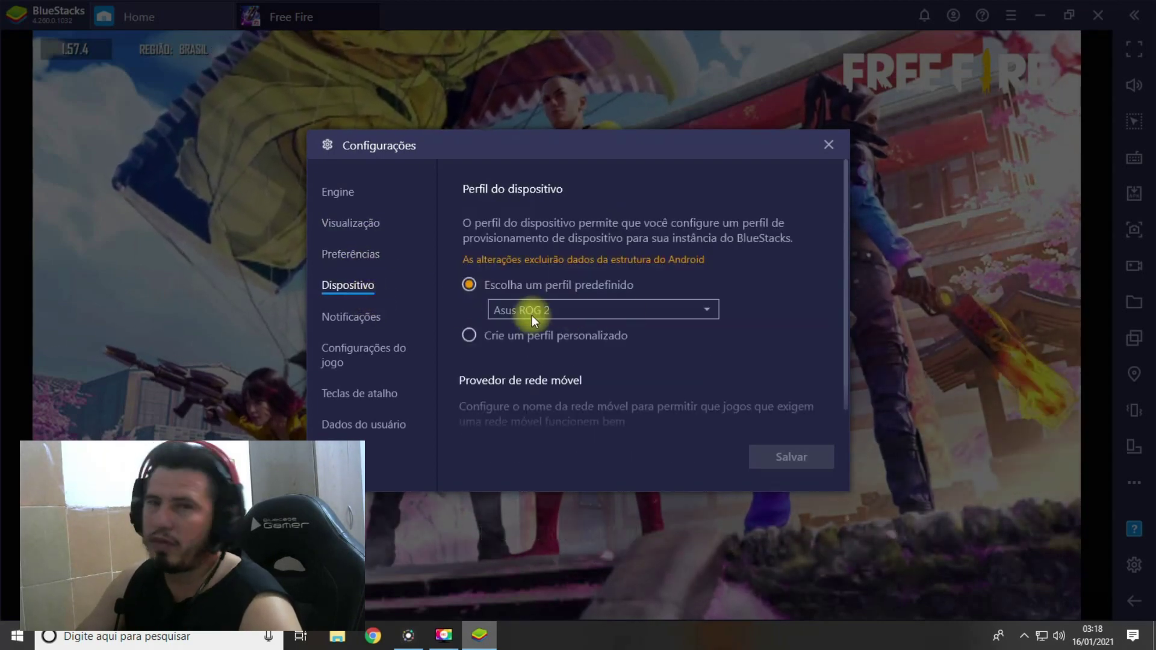
click(408, 318)
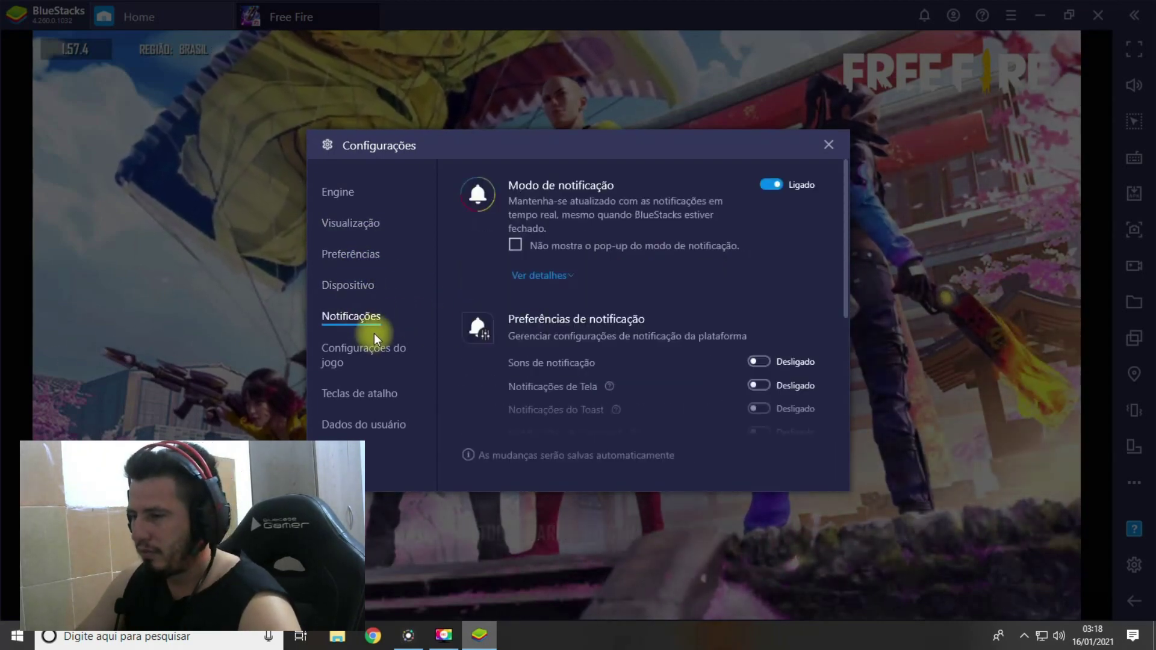
click(363, 352)
click(357, 395)
click(386, 427)
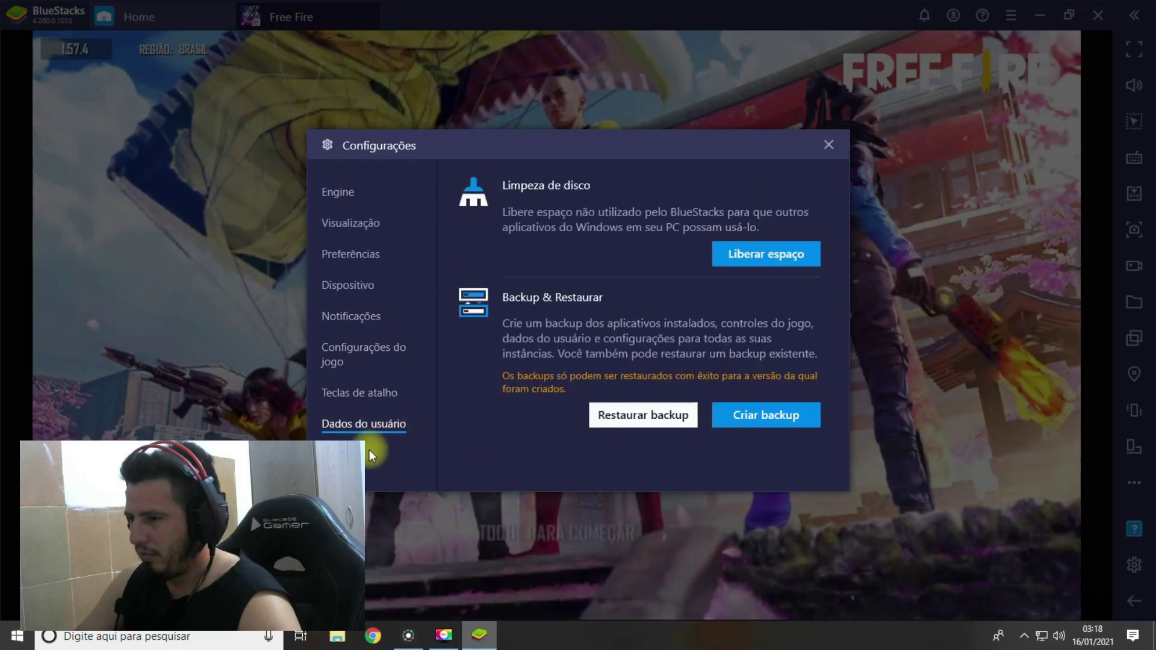
click(370, 451)
click(361, 423)
click(369, 359)
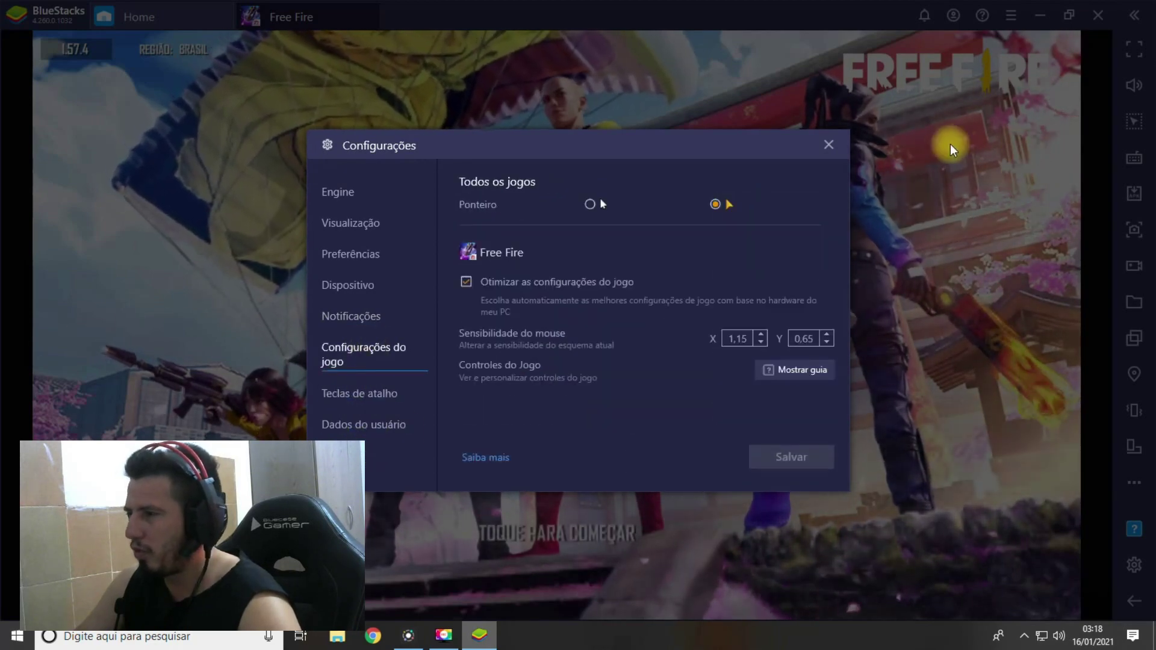
click(829, 144)
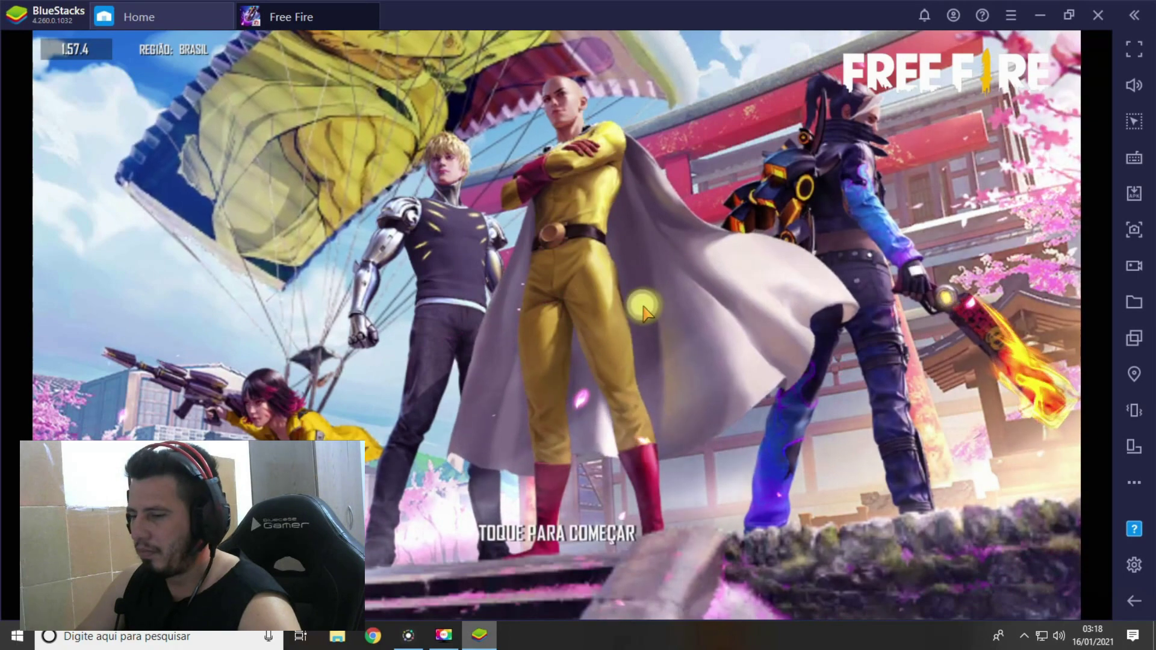
- Enter the Free Fire lobby from the title screen and open the game controls editor
click(642, 310)
click(1134, 157)
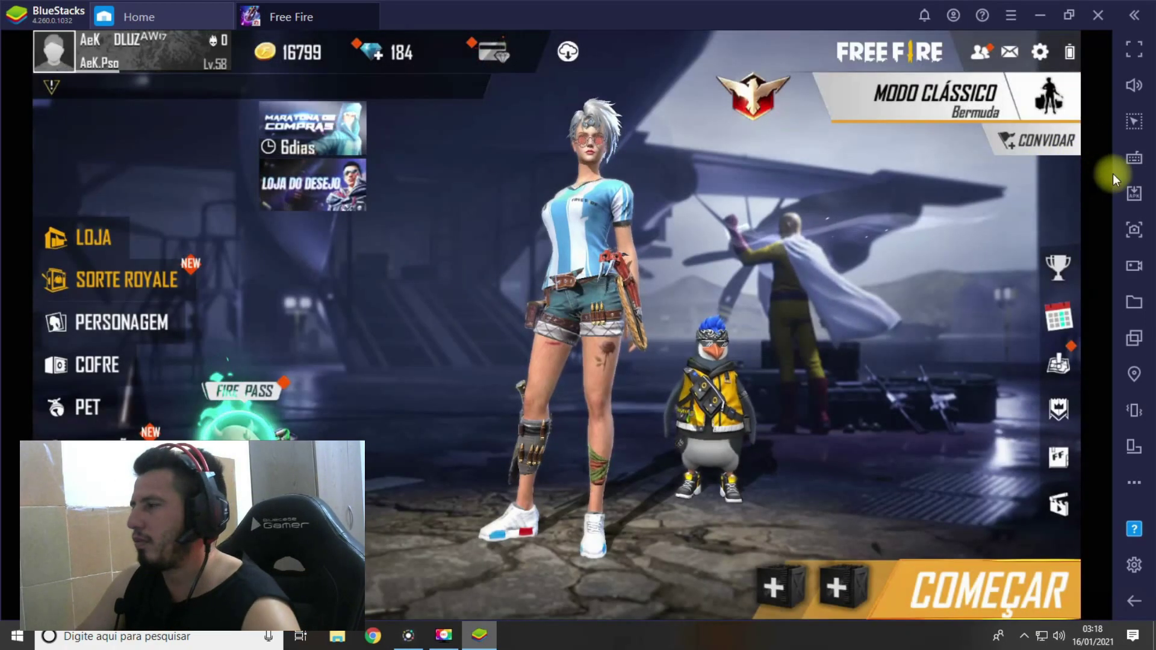
click(1131, 159)
click(1002, 273)
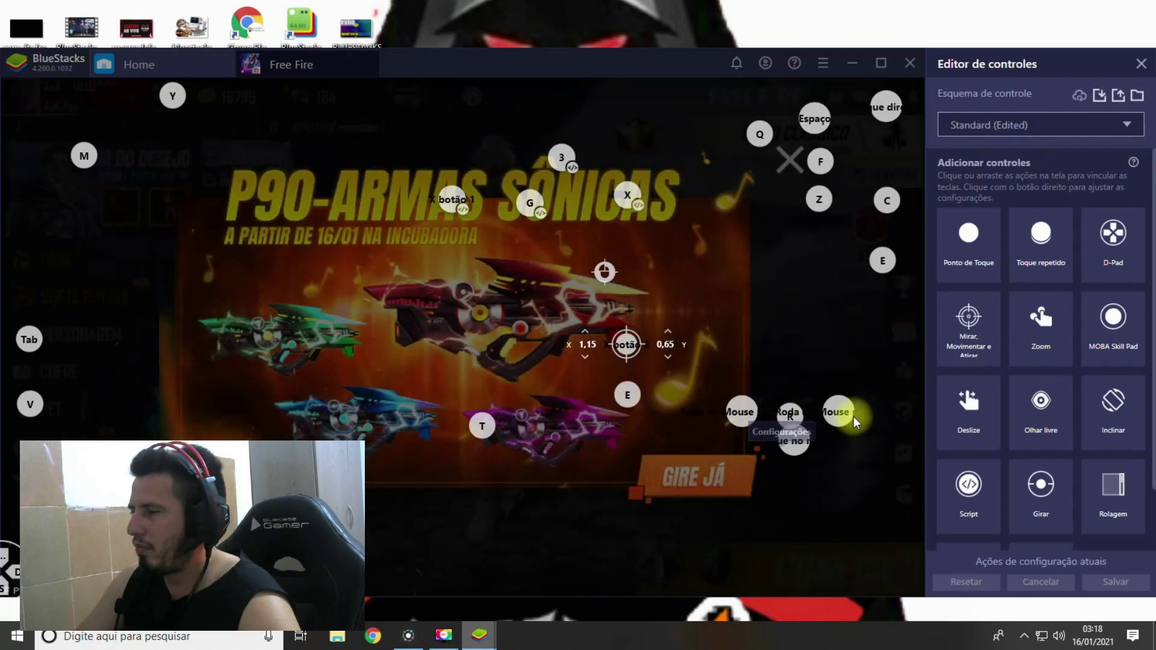
- Inspect the movement settings of the X botão 2 aim control, then close the controls editor and save the changes
mouse_move(629, 364)
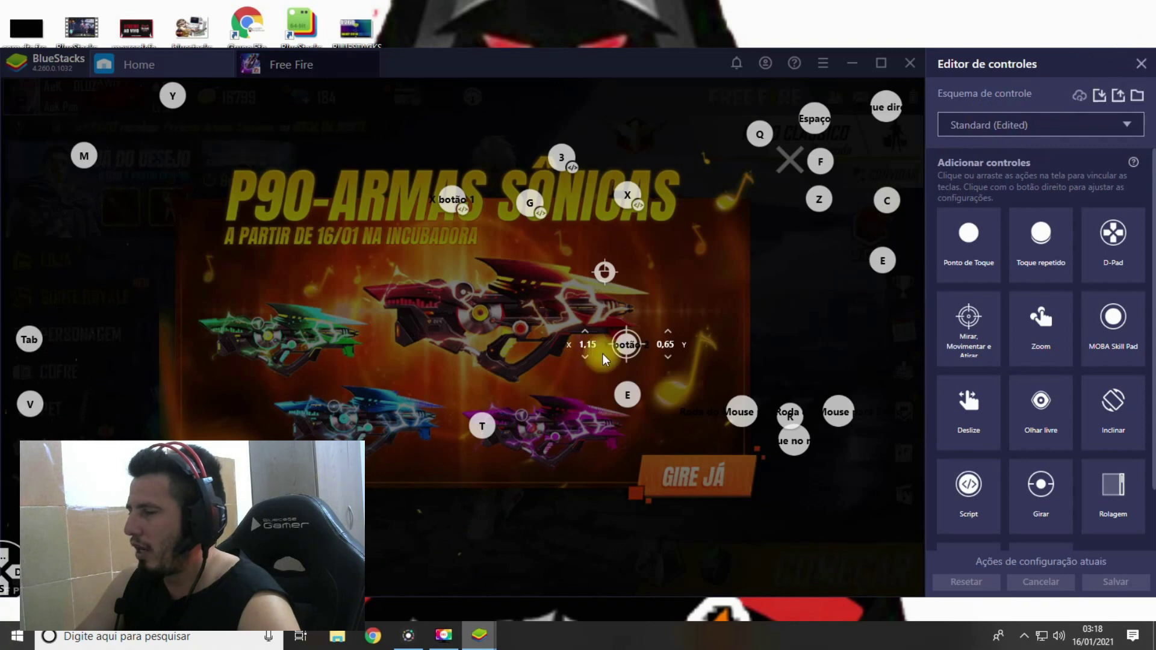
right_click(624, 353)
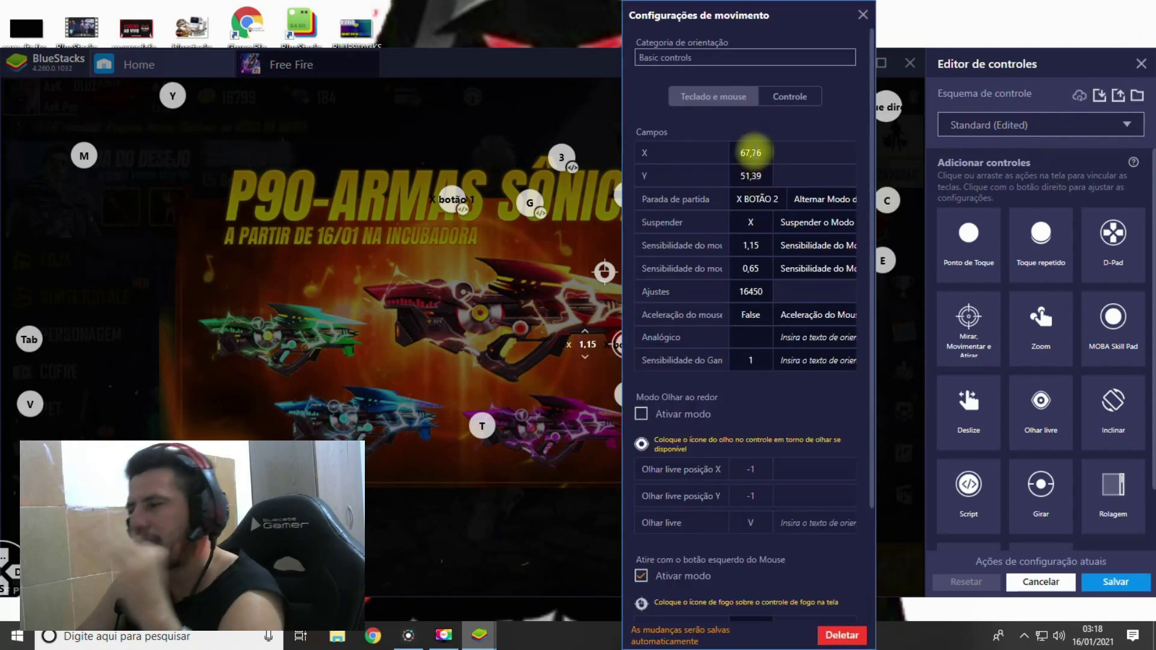
click(862, 18)
click(1141, 63)
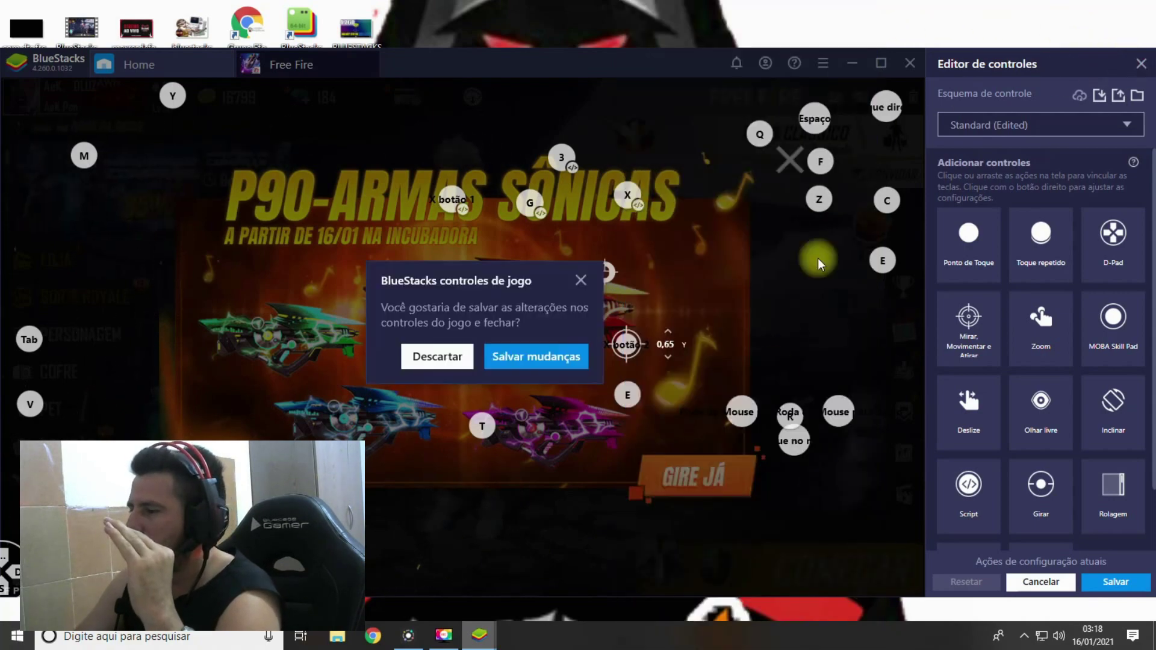
click(538, 357)
- Dismiss the promotional pop-ups and the daily rewards page to get back to the Free Fire lobby
click(932, 120)
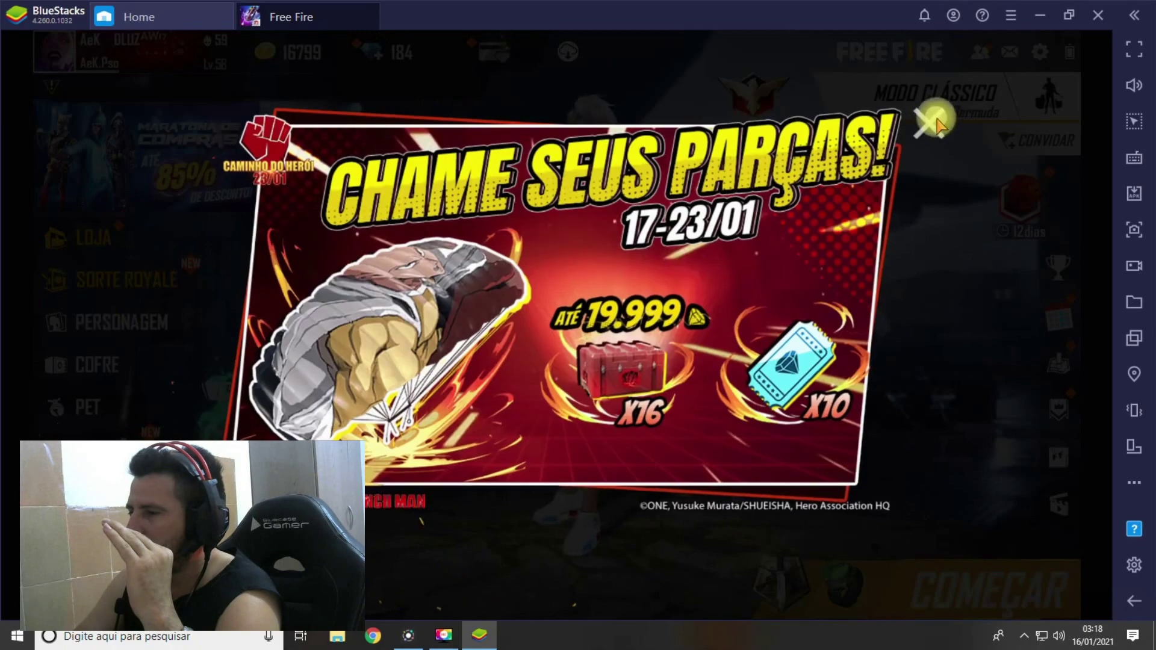
click(933, 121)
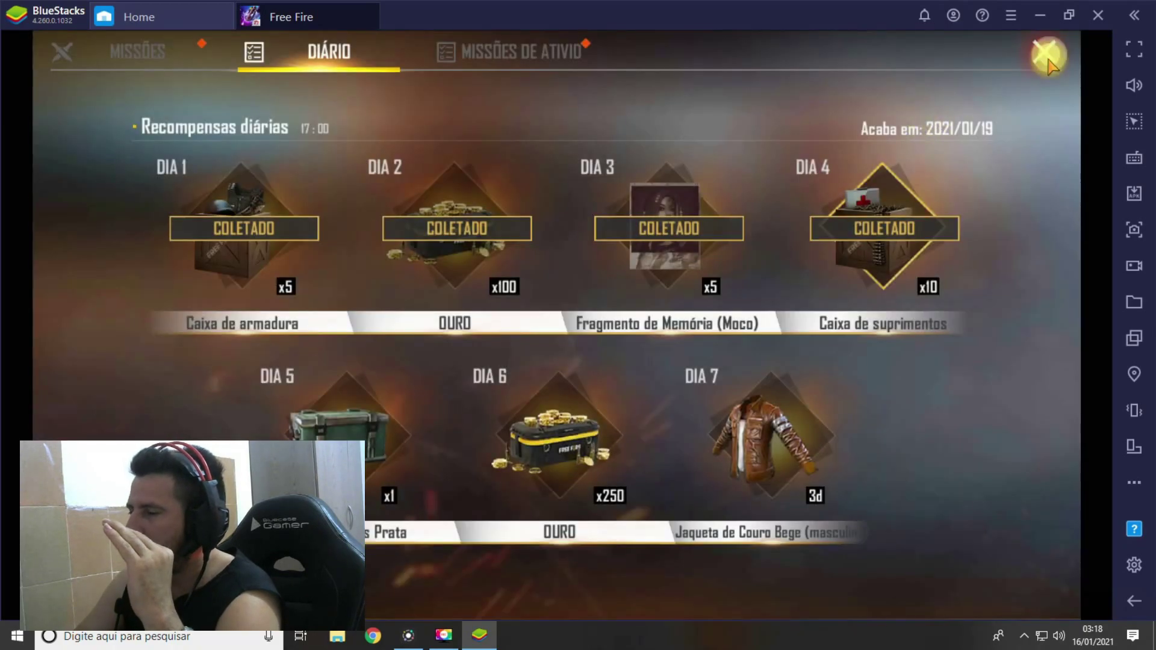
click(1047, 55)
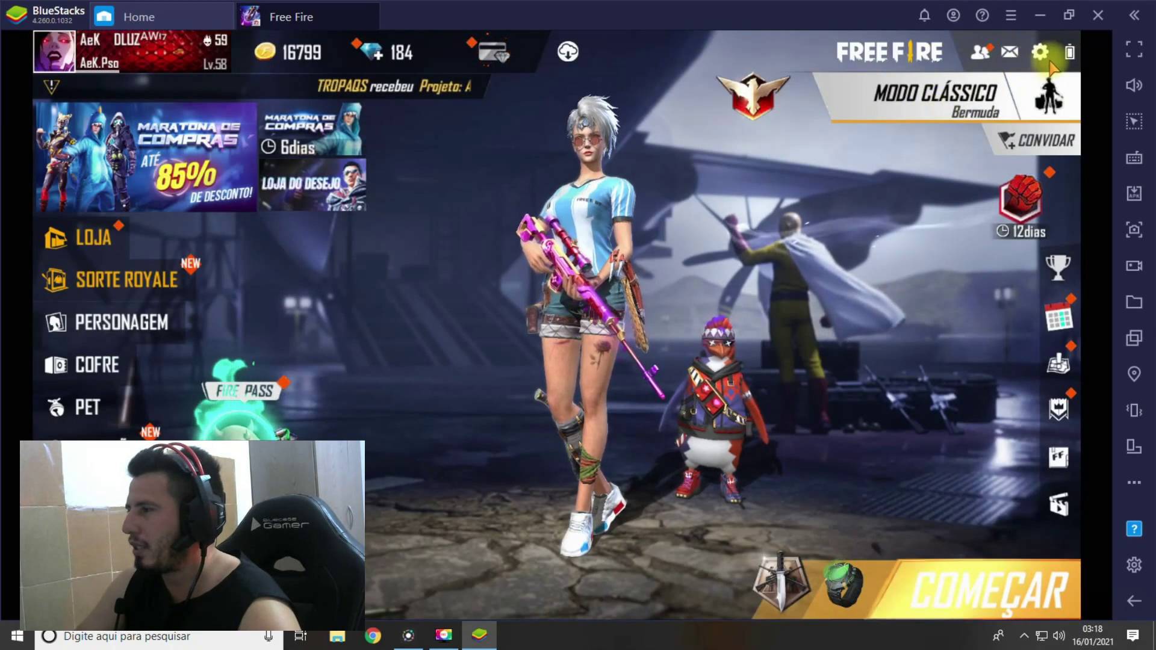
- Open the custom HUD layout (HUD Personalizado) from Free Fire's Controles settings
click(1041, 53)
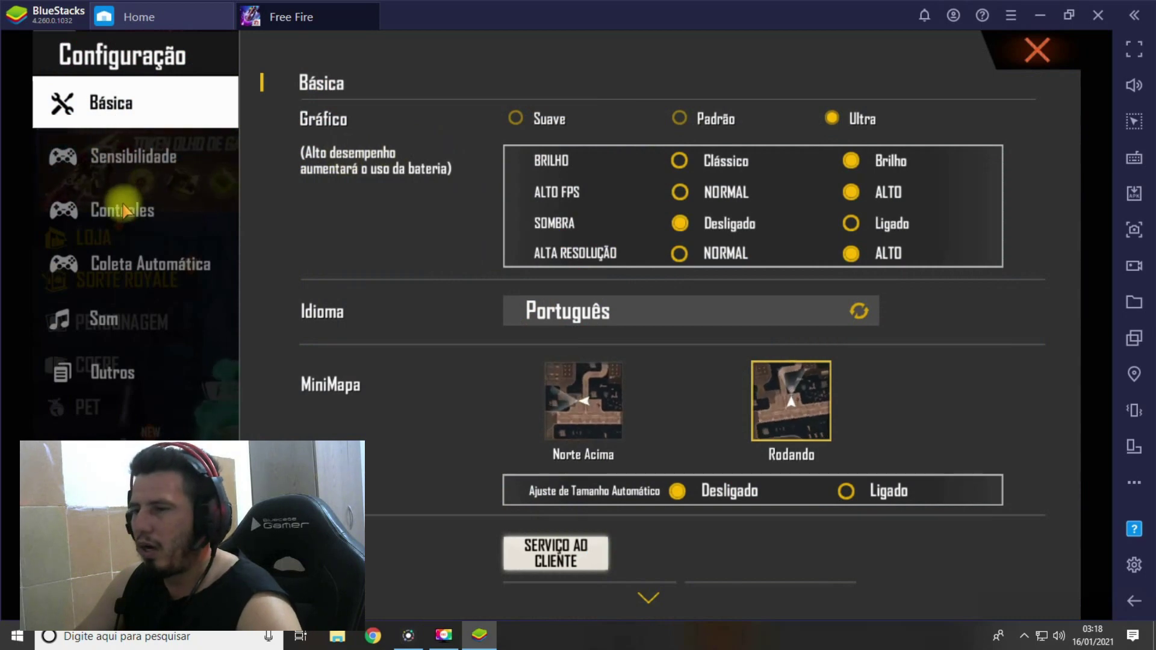
click(123, 210)
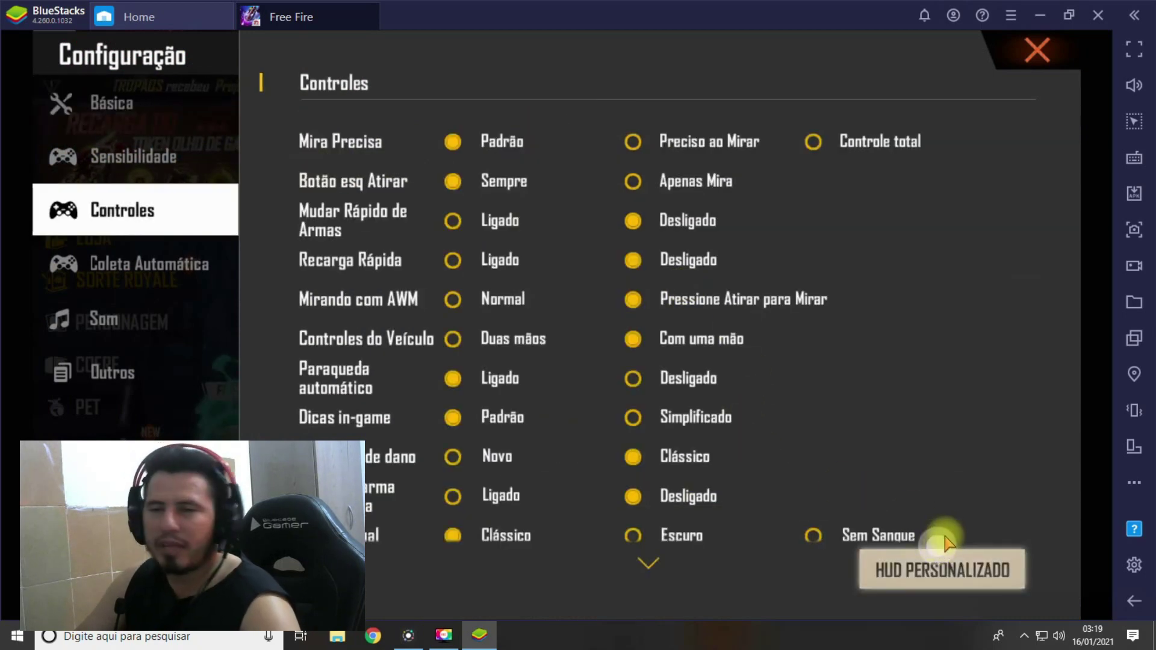
click(942, 569)
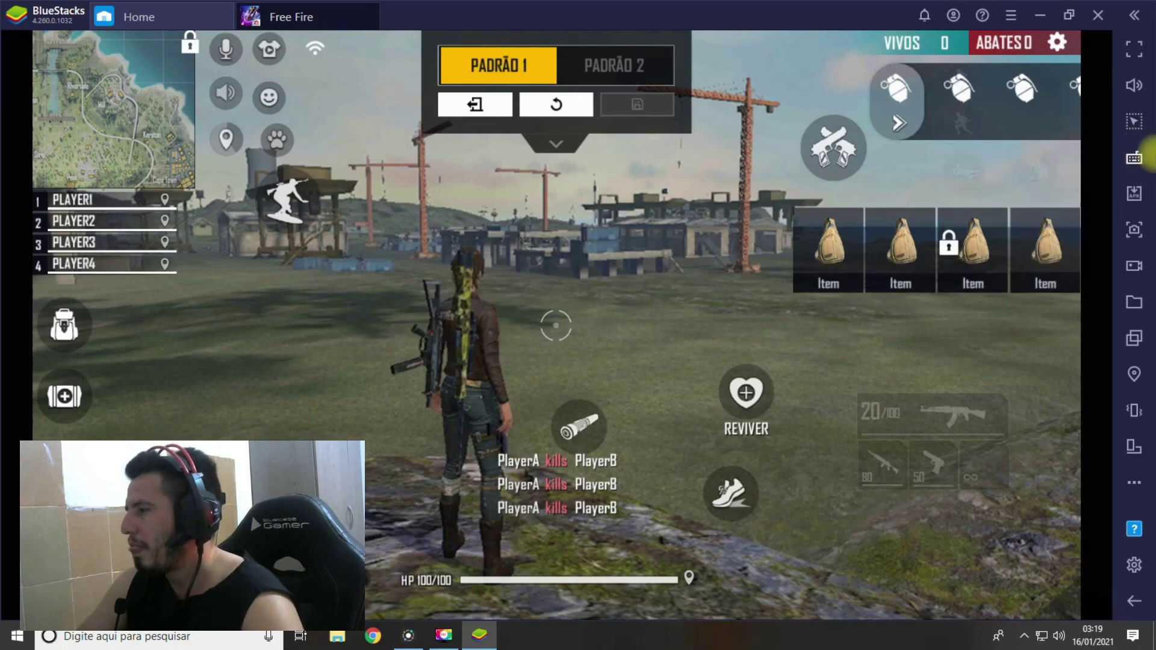
- Open the controls editor over the HUD, move the aim control to about X 66.04, Y 51.53, and open its movement settings
mouse_move(1134, 157)
click(1026, 271)
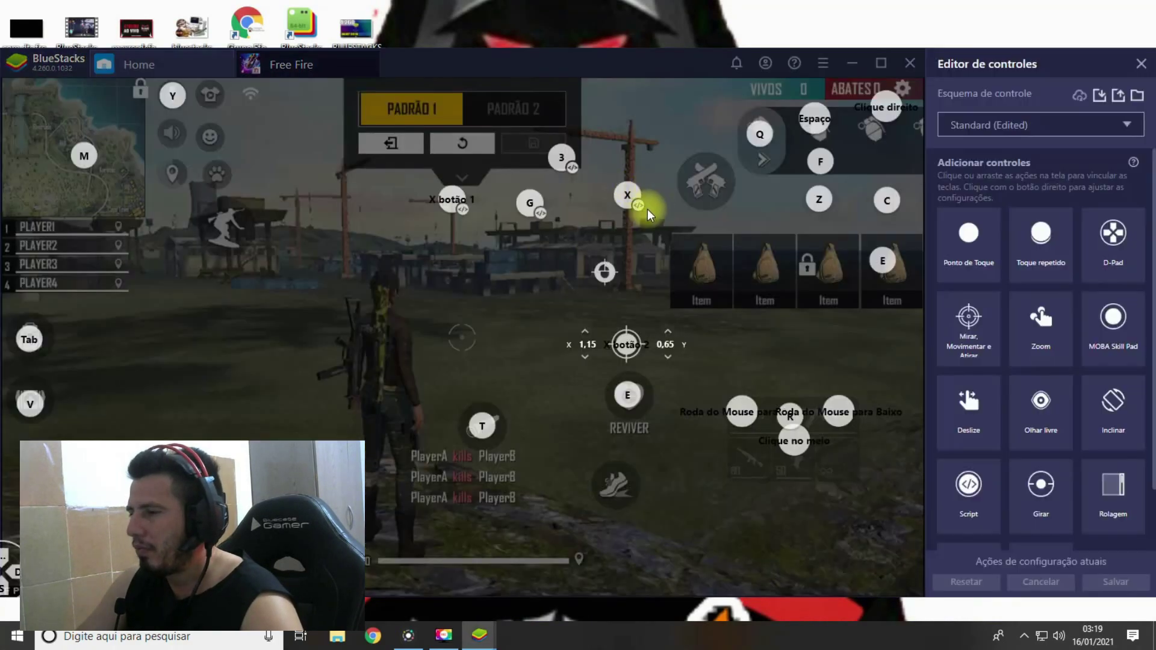
mouse_move(631, 354)
mouse_down()
mouse_move(467, 348)
mouse_move(636, 346)
mouse_move(610, 347)
mouse_move(622, 349)
mouse_up()
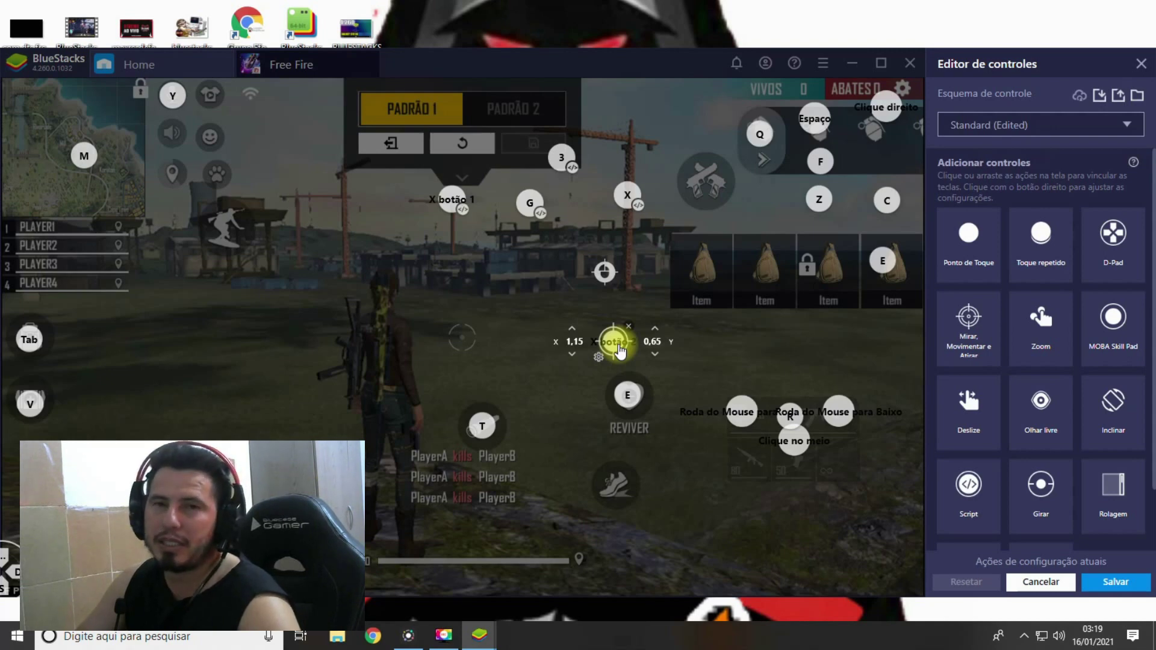
mouse_move(620, 351)
mouse_down()
mouse_move(857, 354)
mouse_move(607, 352)
mouse_move(617, 357)
mouse_up()
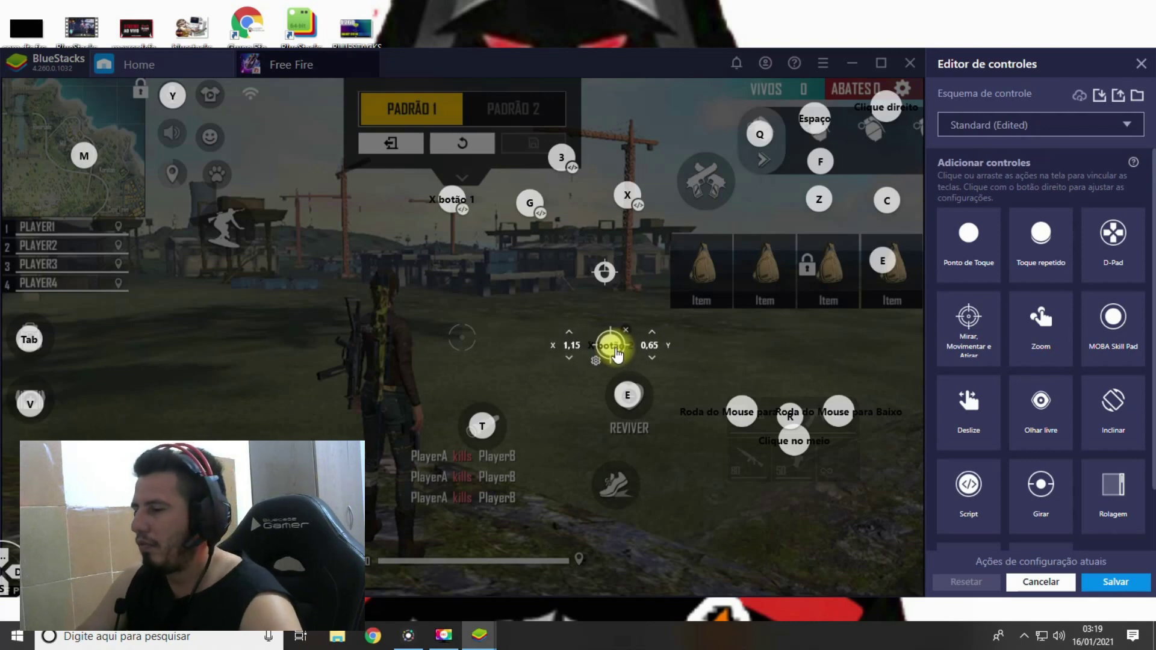
right_click(617, 355)
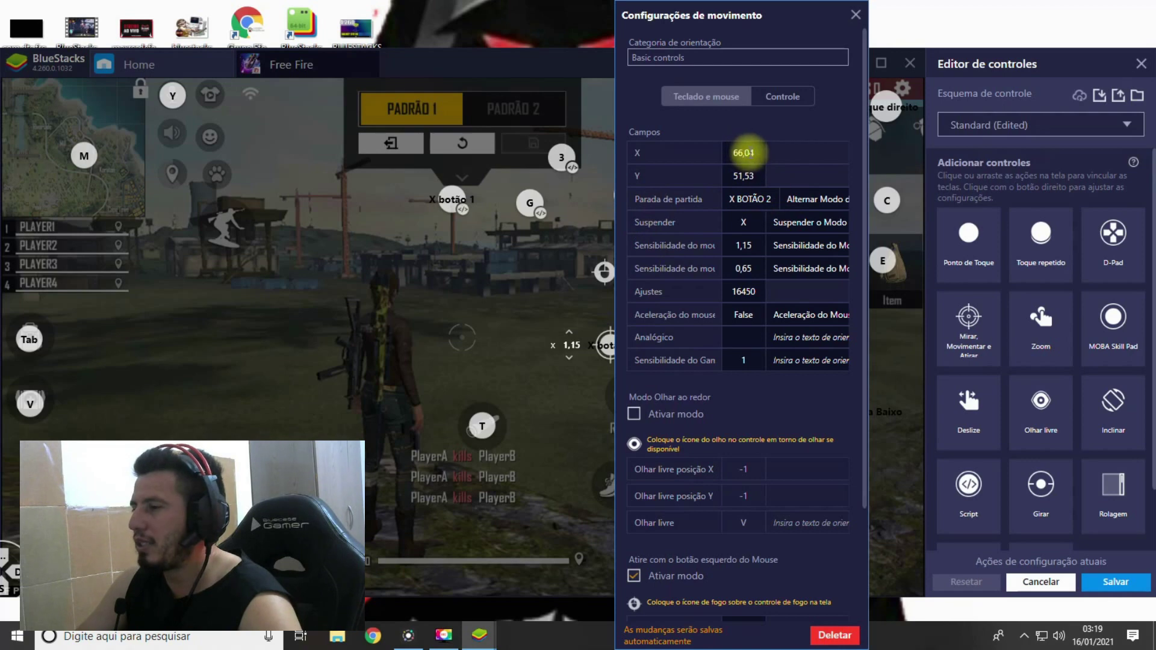